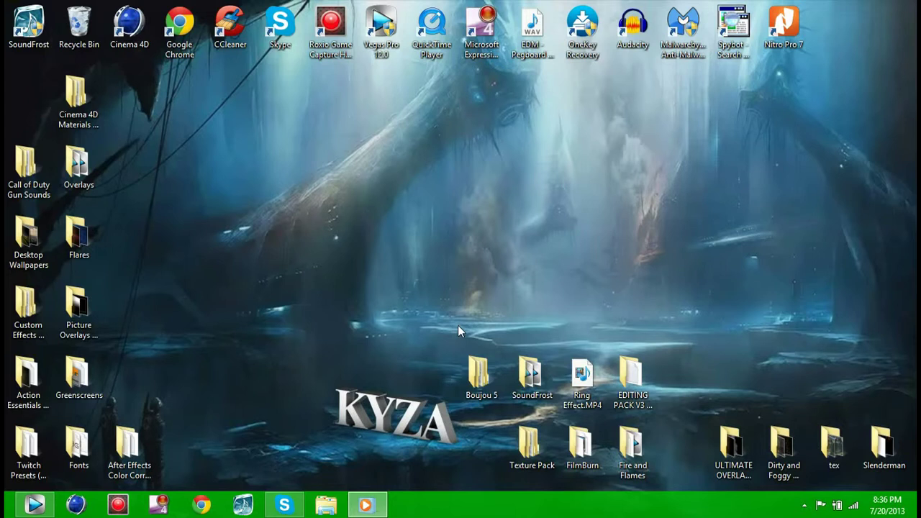
Play the finished RGB twitch example video in Windows Media Player, then close the player.
click(363, 507)
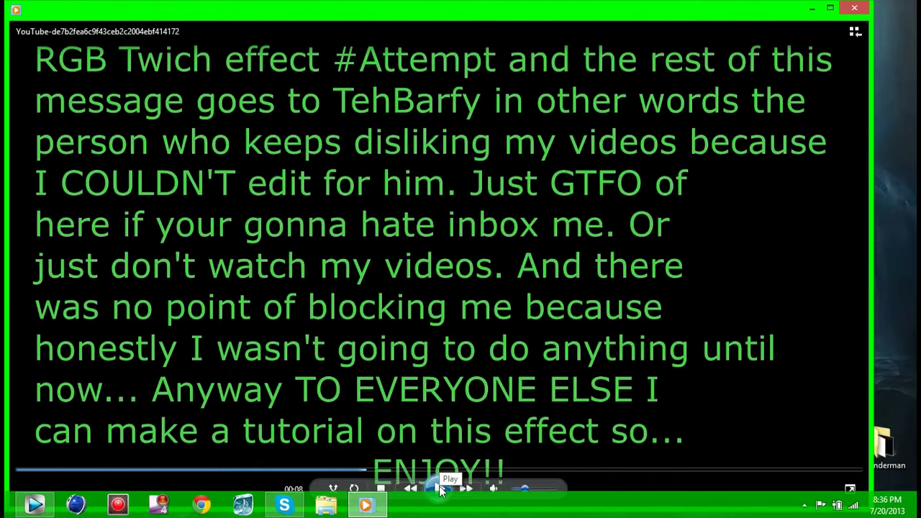
click(441, 489)
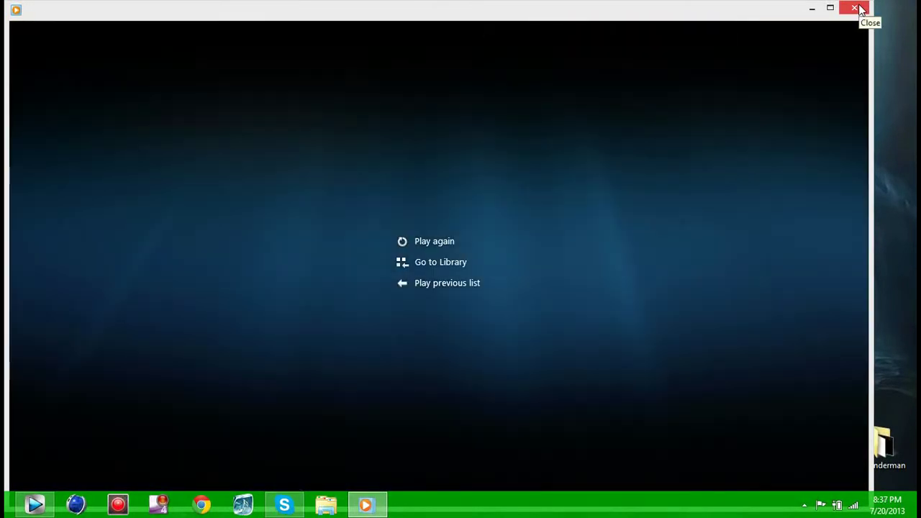
click(836, 29)
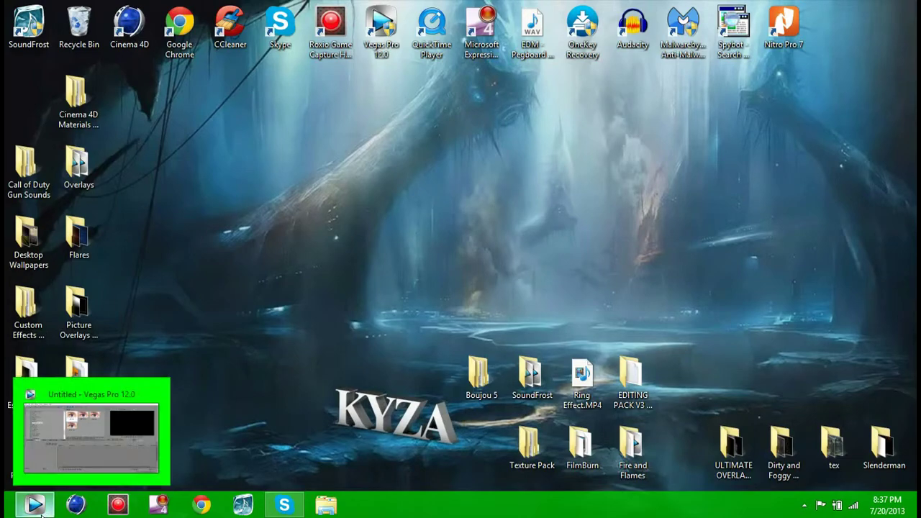
Import 'Apex 1080 Shockcharge SWAP Standoff.mp4' via Project Media and drag it onto the timeline.
click(41, 512)
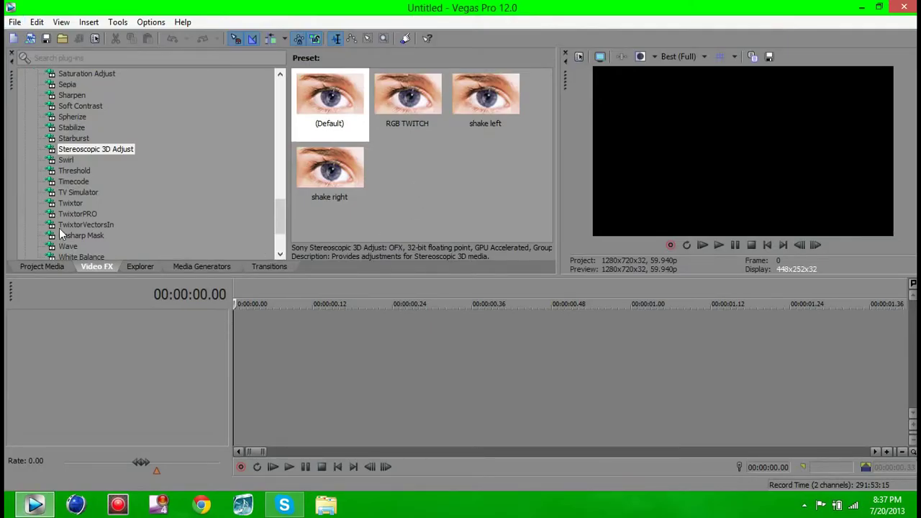
click(49, 266)
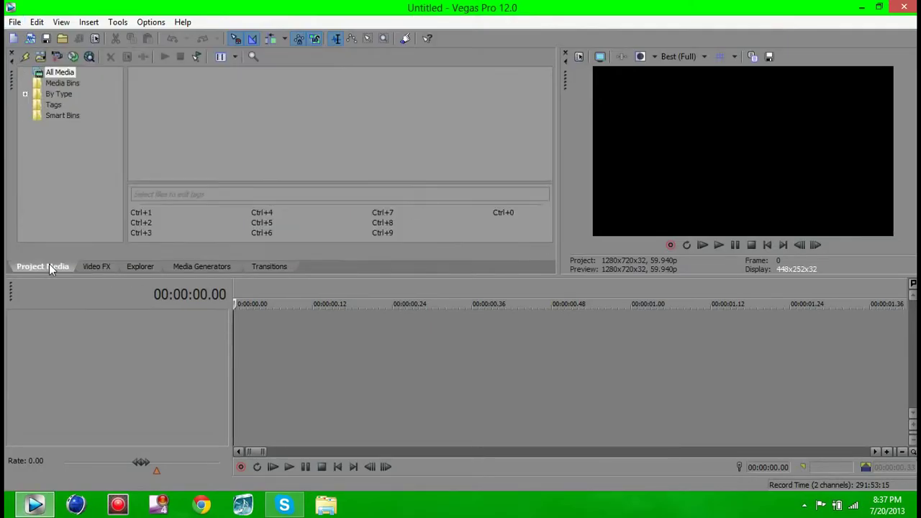
click(42, 57)
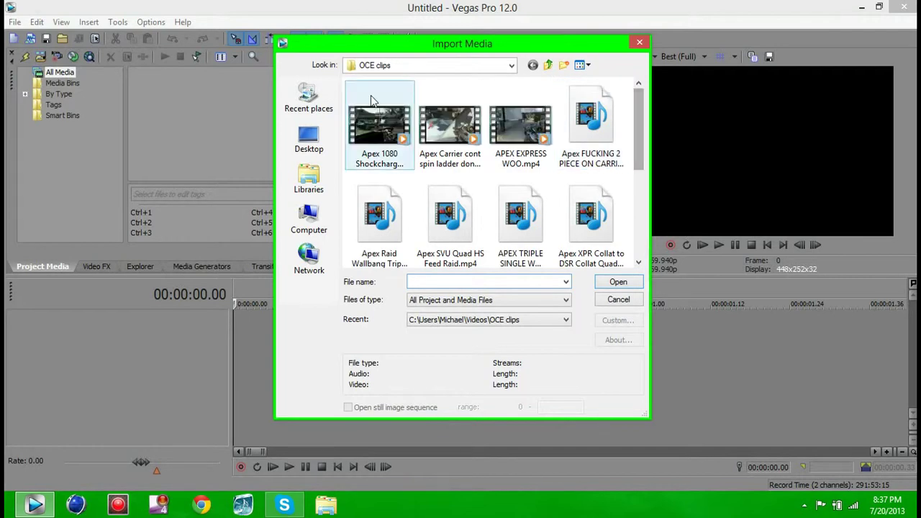
double_click(392, 123)
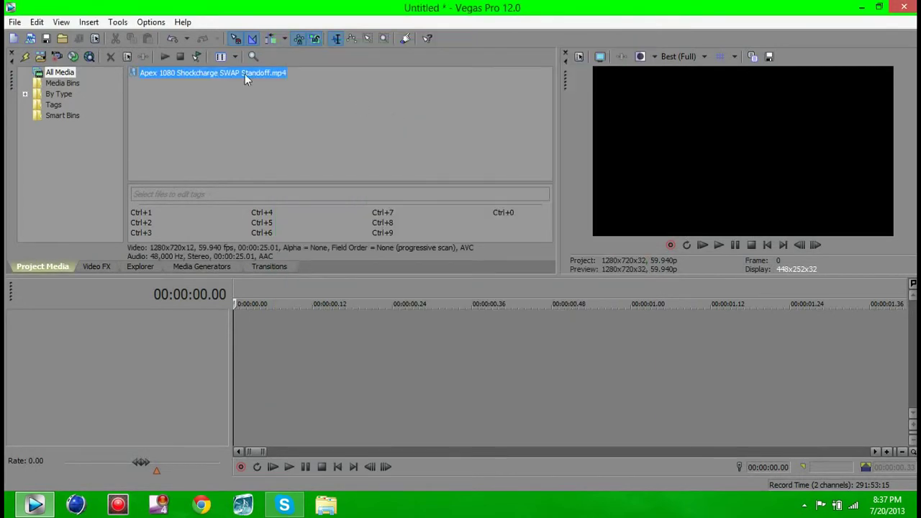
drag(244, 73, 233, 336)
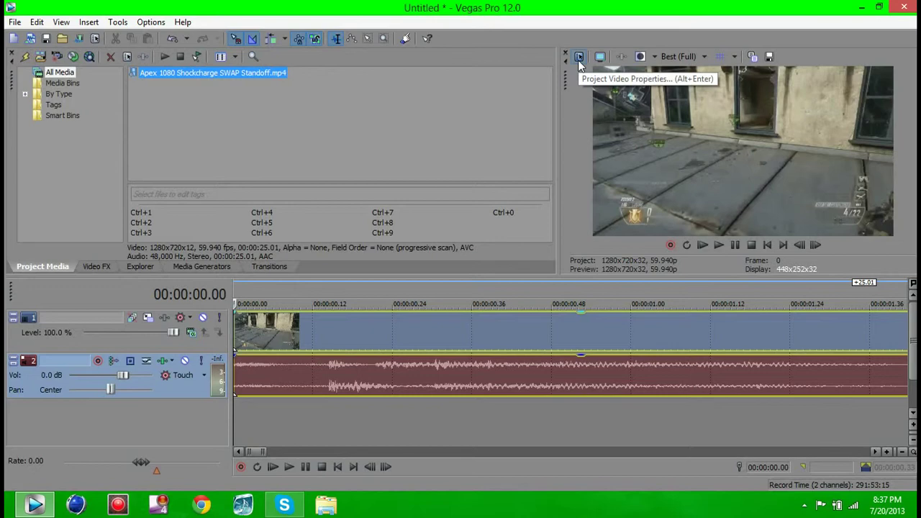
Switch Project Video Properties' Stereoscopic 3D mode to Anaglyphic (red/cyan), apply and confirm.
click(578, 57)
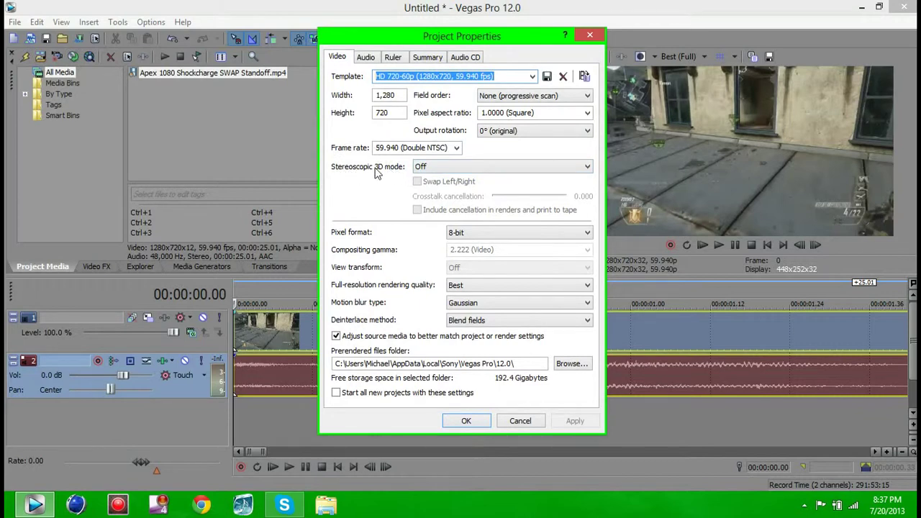
click(441, 169)
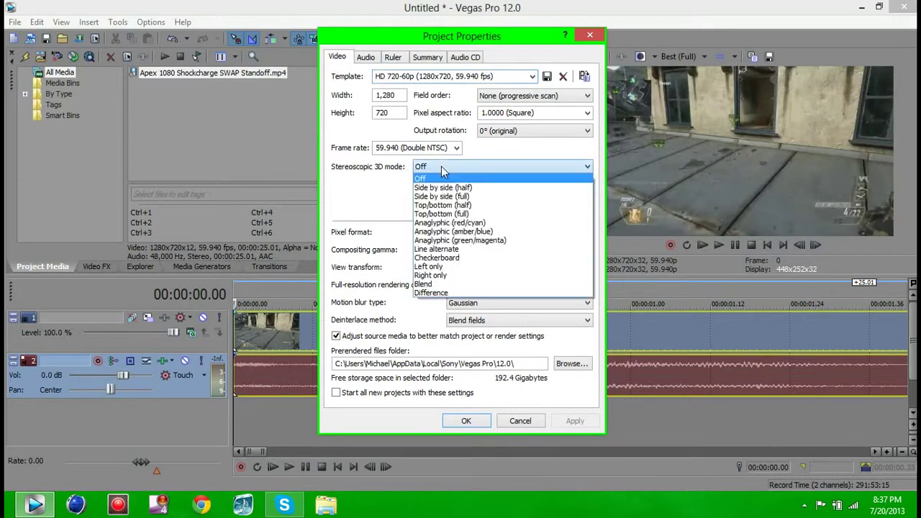
click(468, 223)
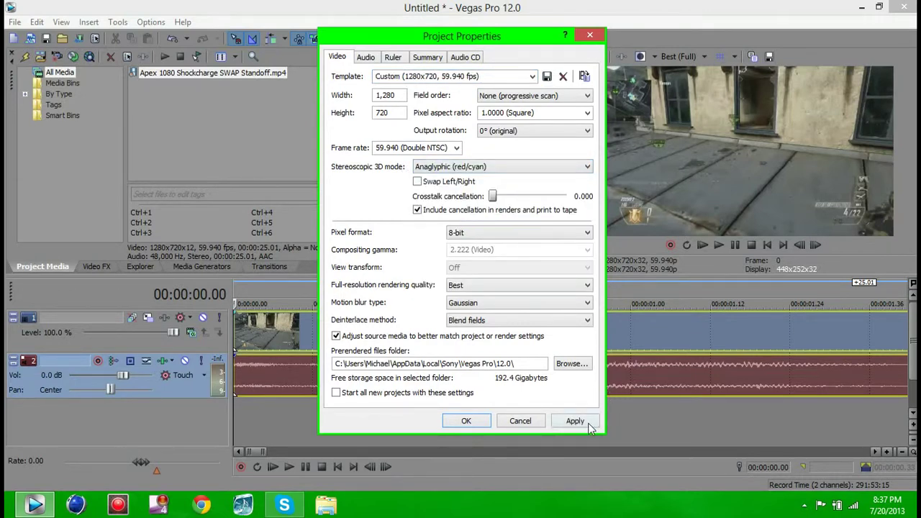
click(588, 426)
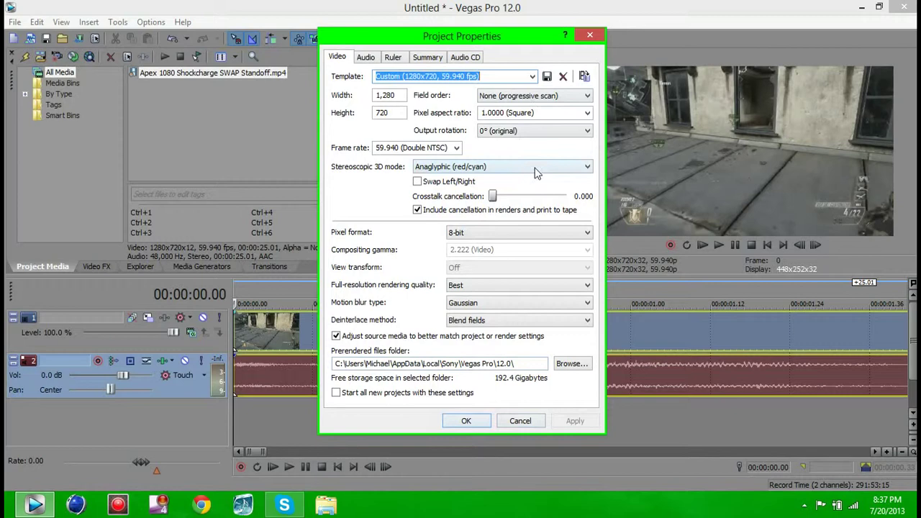
click(466, 421)
scroll(444, 347, down, 10)
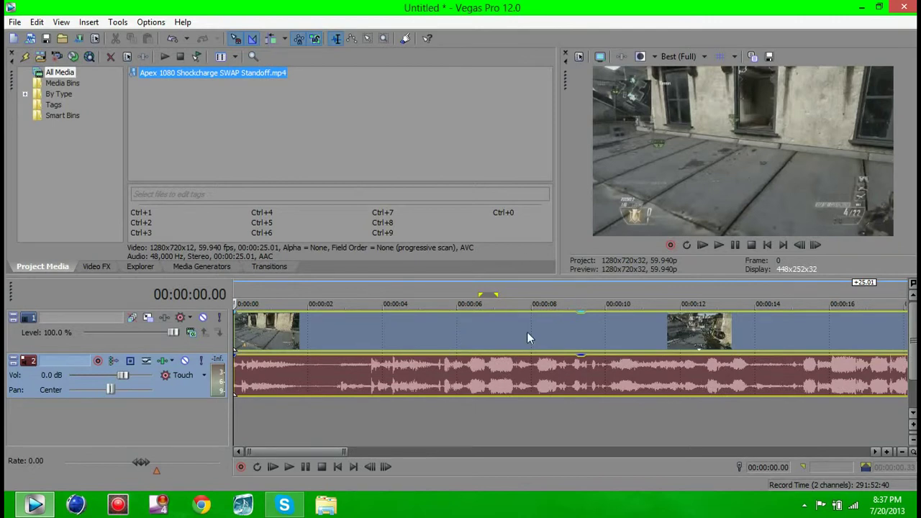
Apply the (Default) Color Corrector preset from Video FX to the gameplay clip.
scroll(521, 338, down, 3)
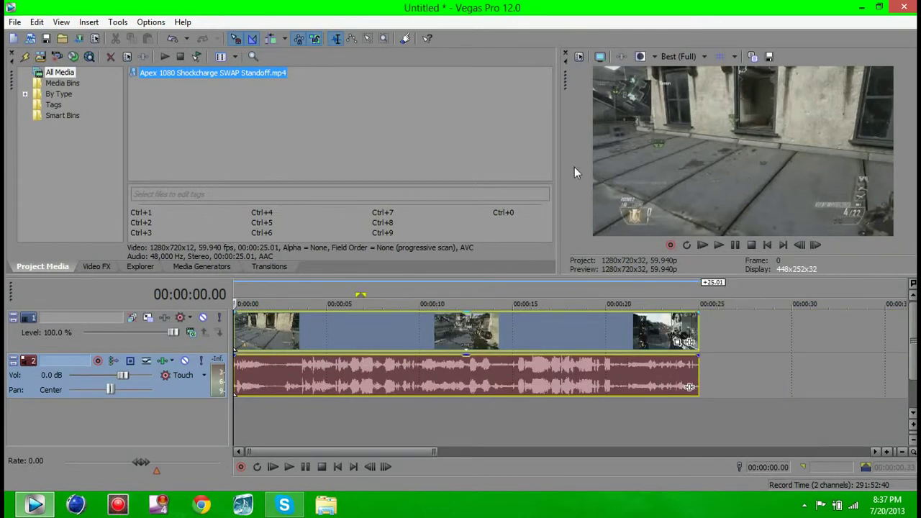
click(88, 267)
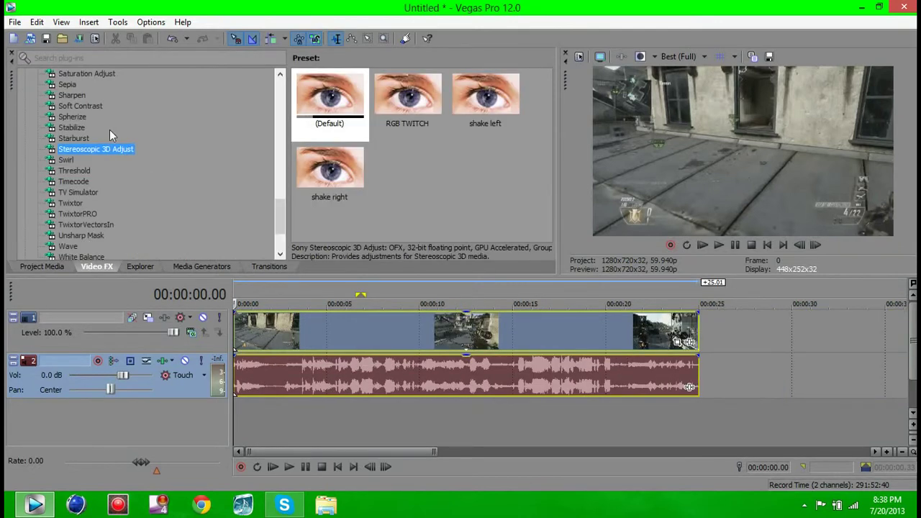
drag(285, 213, 195, 107)
click(83, 106)
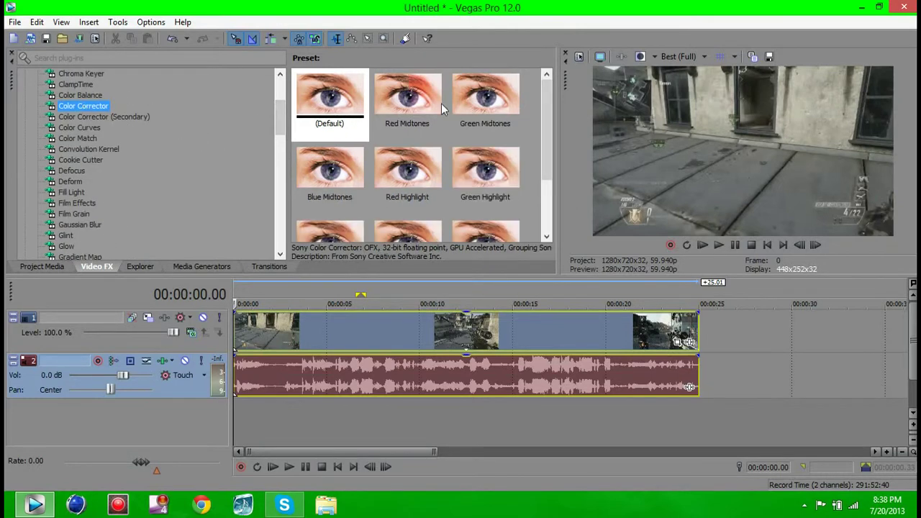
drag(330, 97, 519, 101)
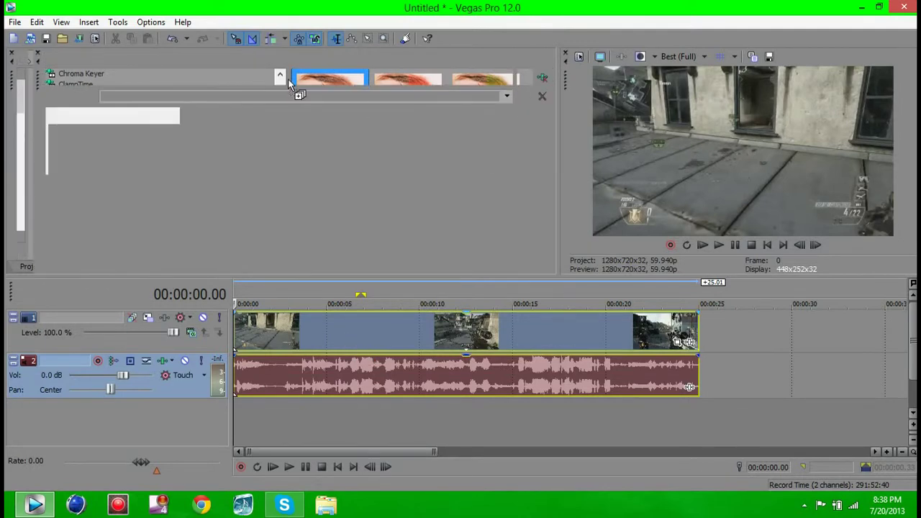
drag(287, 80, 284, 109)
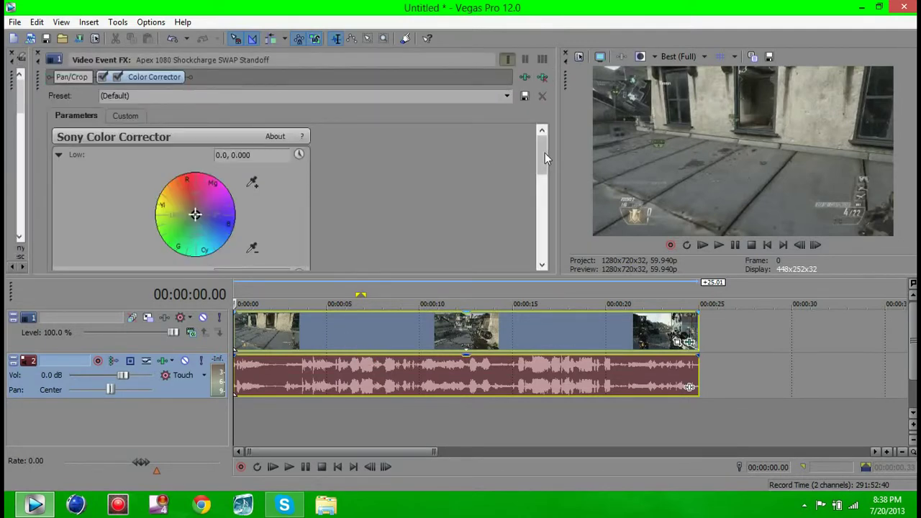
Raise the Color Corrector saturation from 1.000 to 1.980.
drag(545, 158, 546, 263)
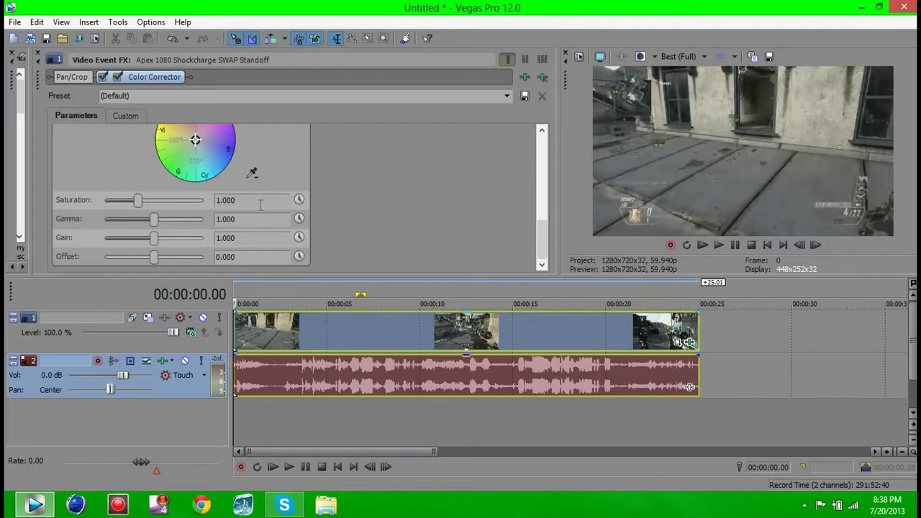
key(BackSpace)
key(BackSpace)
key(BackSpace)
text(980)
key(Return)
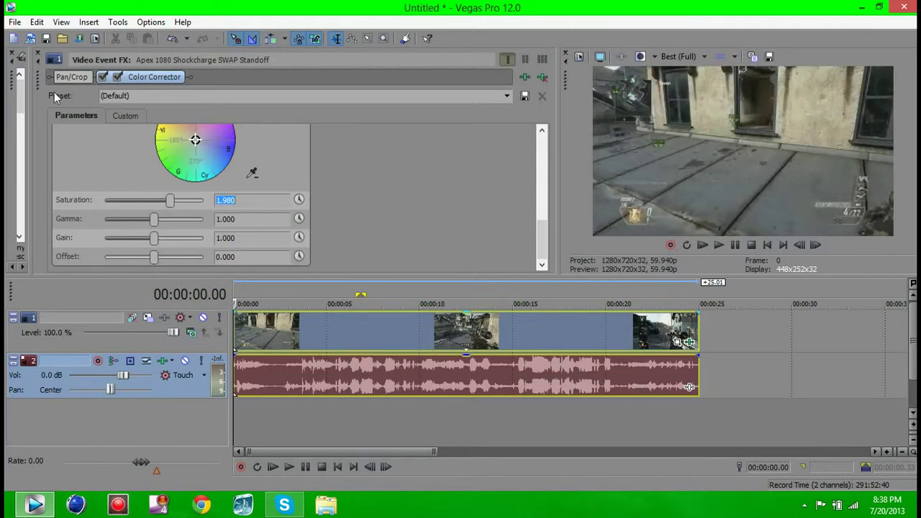
Position the playhead just before 06.42 by frame-stepping the preview.
click(38, 57)
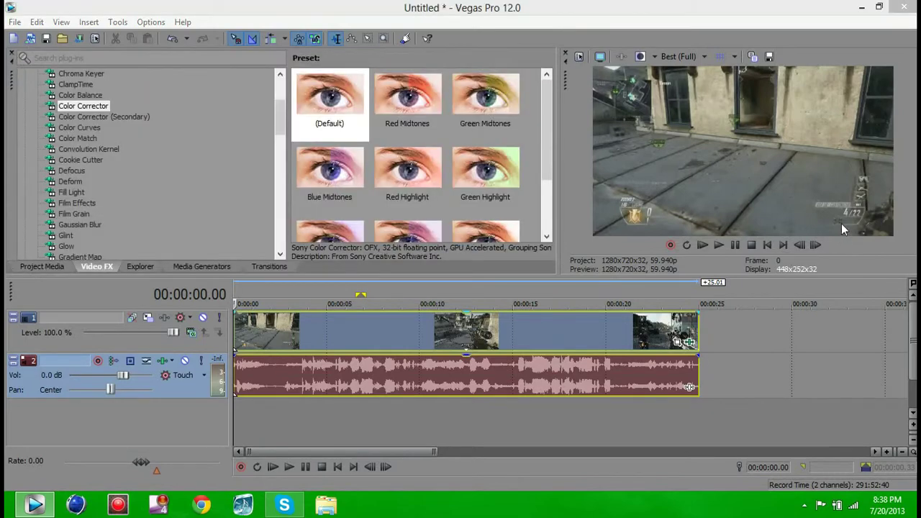
click(818, 244)
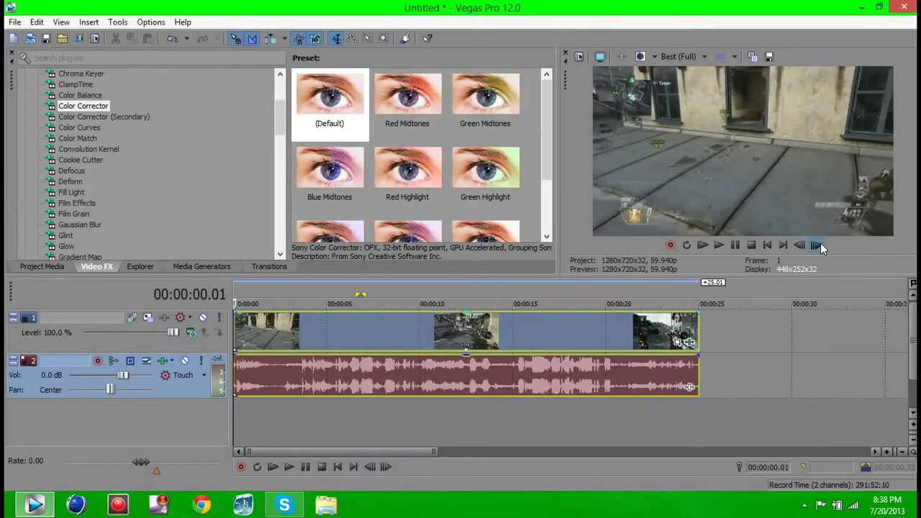
click(817, 245)
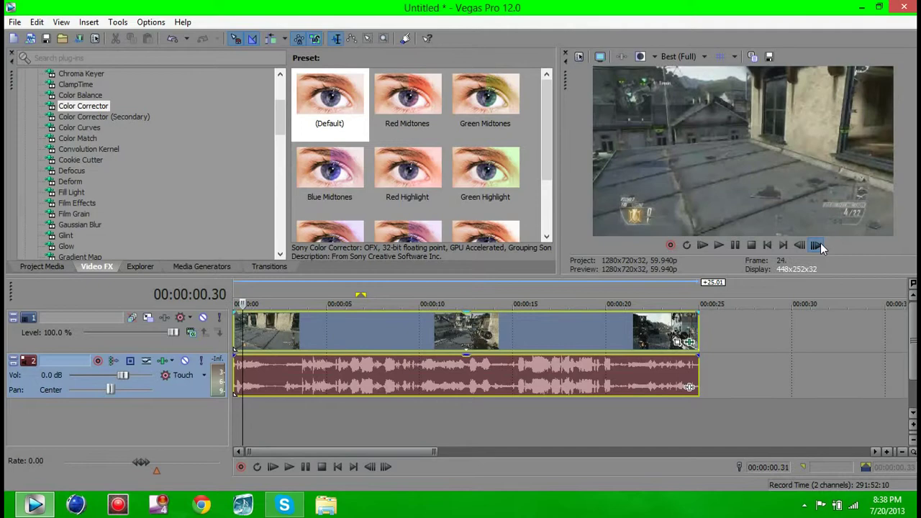
click(818, 244)
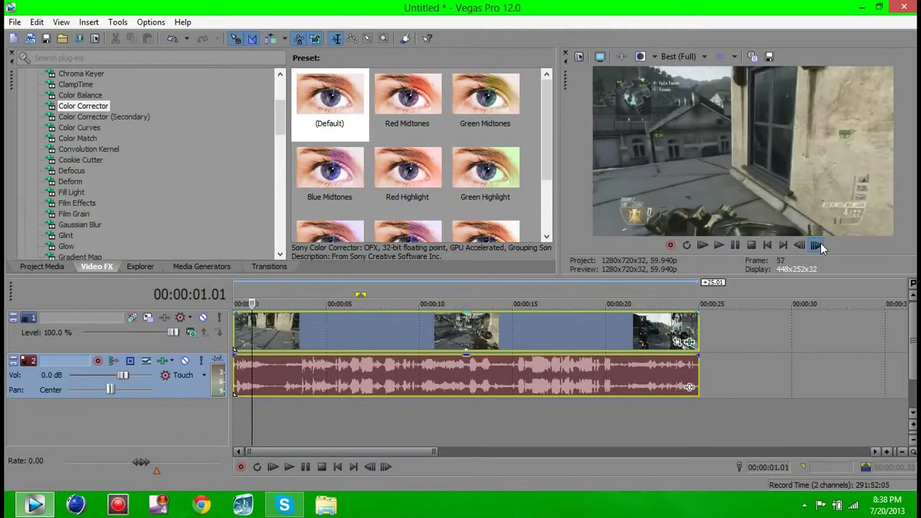
click(818, 245)
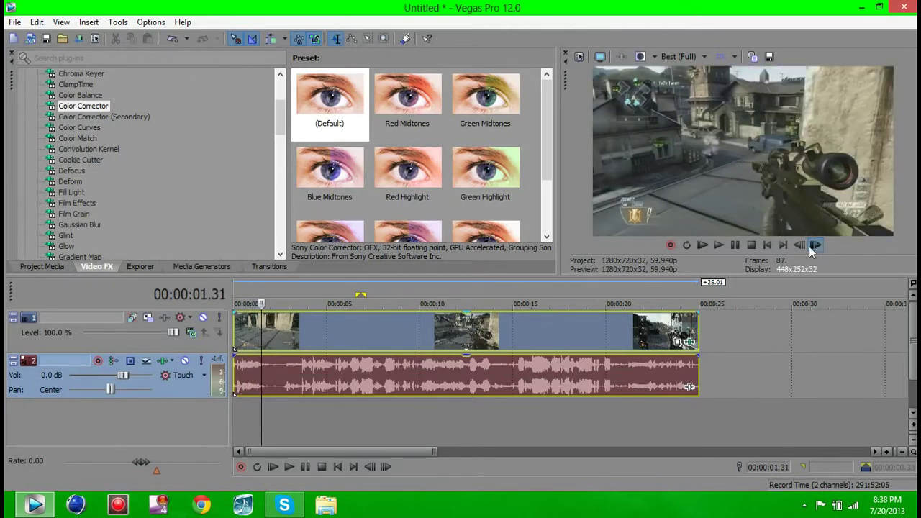
click(365, 331)
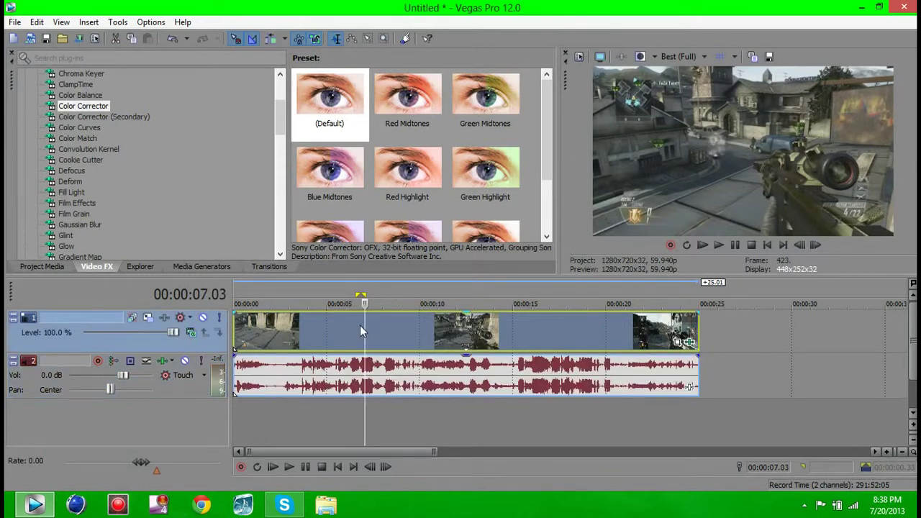
click(357, 326)
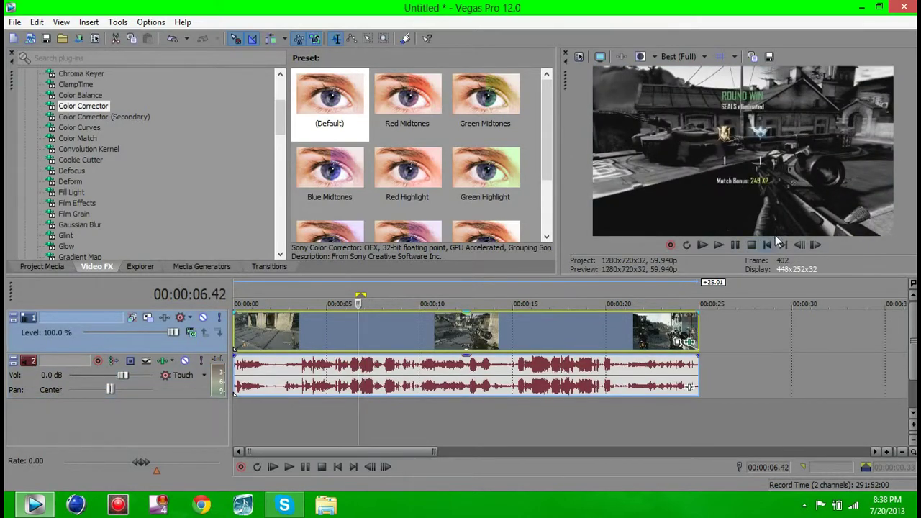
click(797, 242)
click(797, 242)
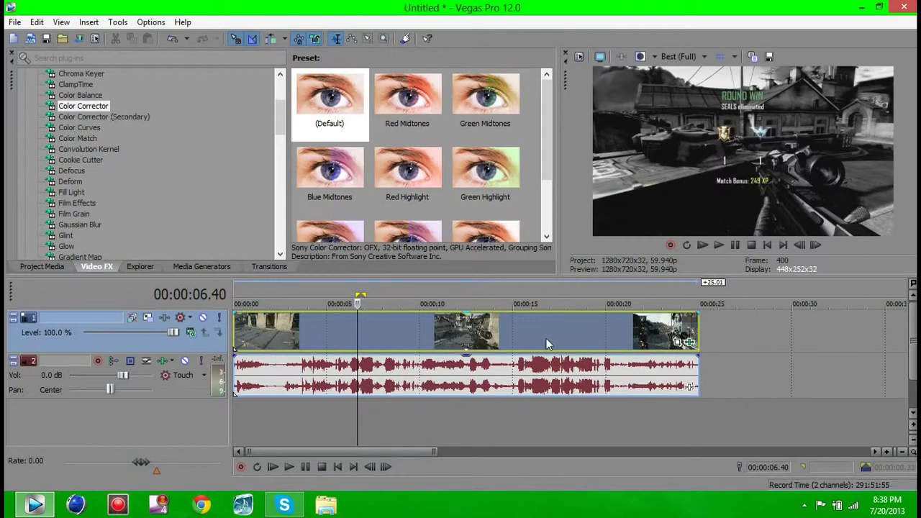
scroll(546, 344, up, 10)
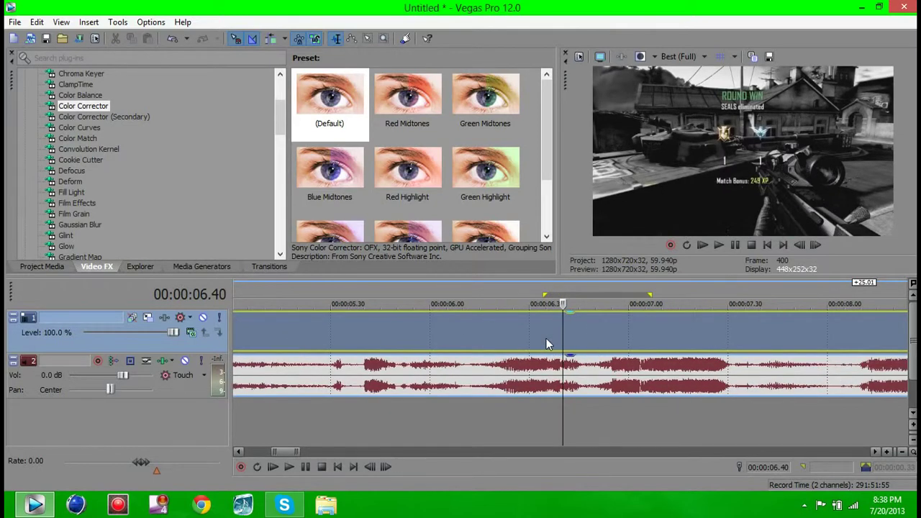
scroll(546, 344, up, 2)
scroll(546, 344, down, 3)
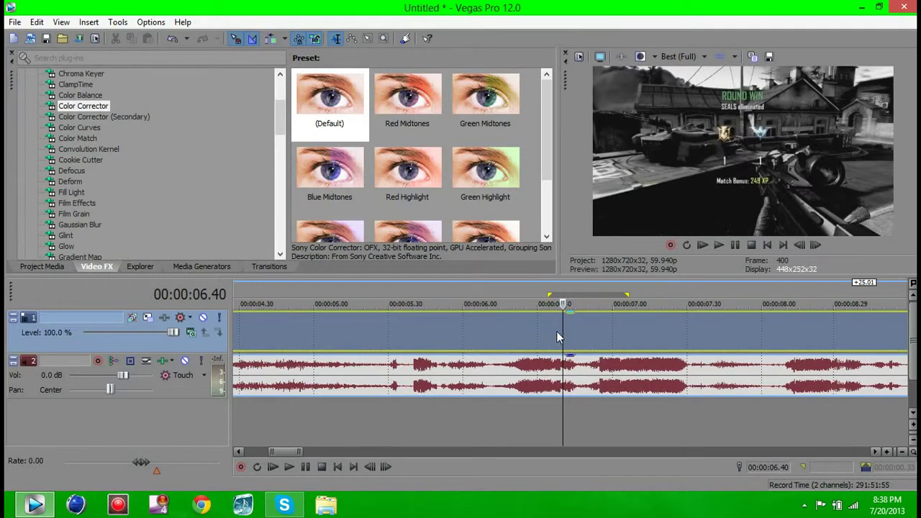
Ctrl-drag a copy of the clip to the playhead, advance six frames, and paste another copy.
drag(556, 331, 549, 340)
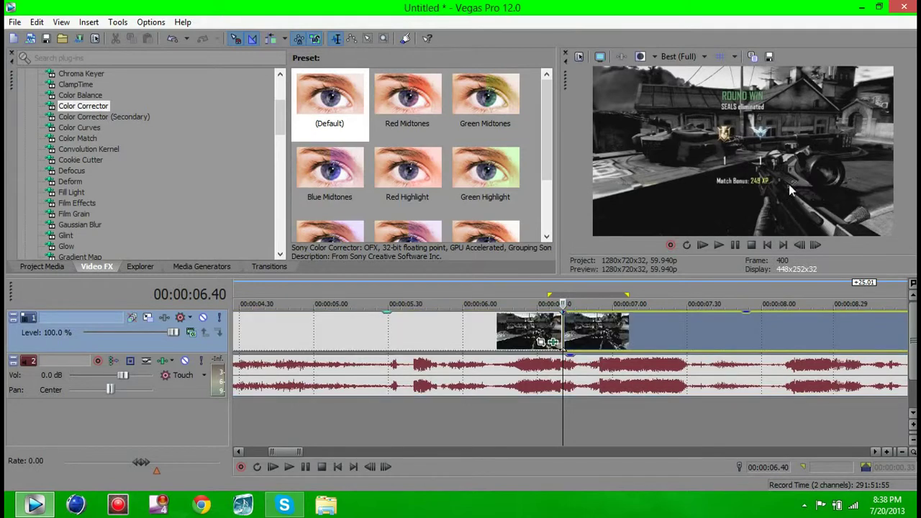
click(821, 245)
click(820, 245)
click(820, 245)
click(821, 245)
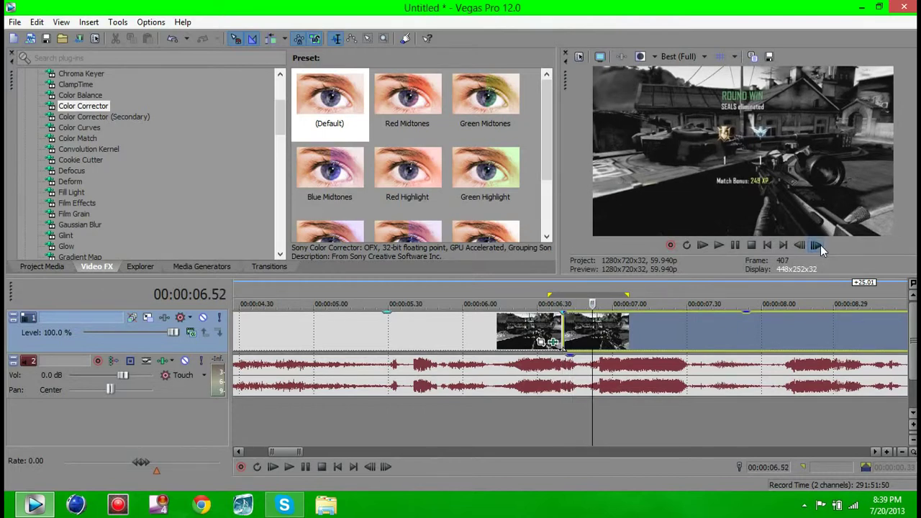
click(821, 245)
click(820, 244)
click(820, 244)
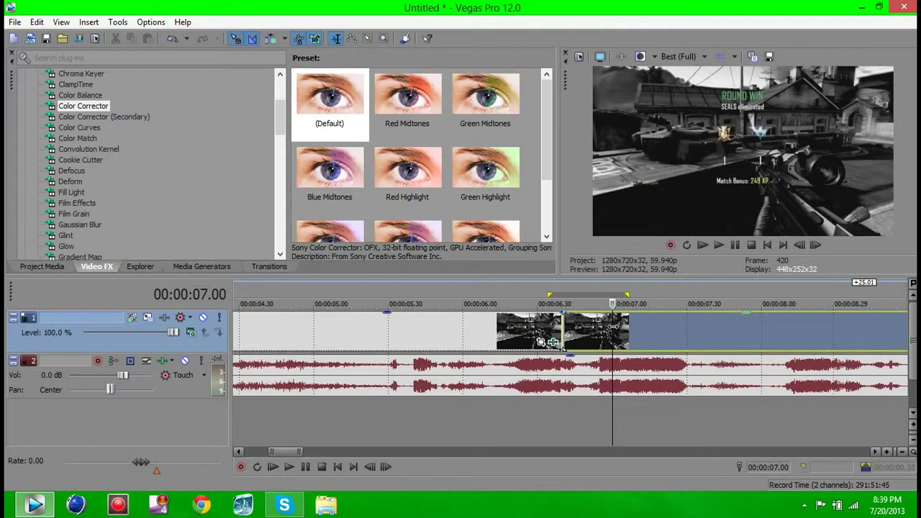
key(ctrl+v)
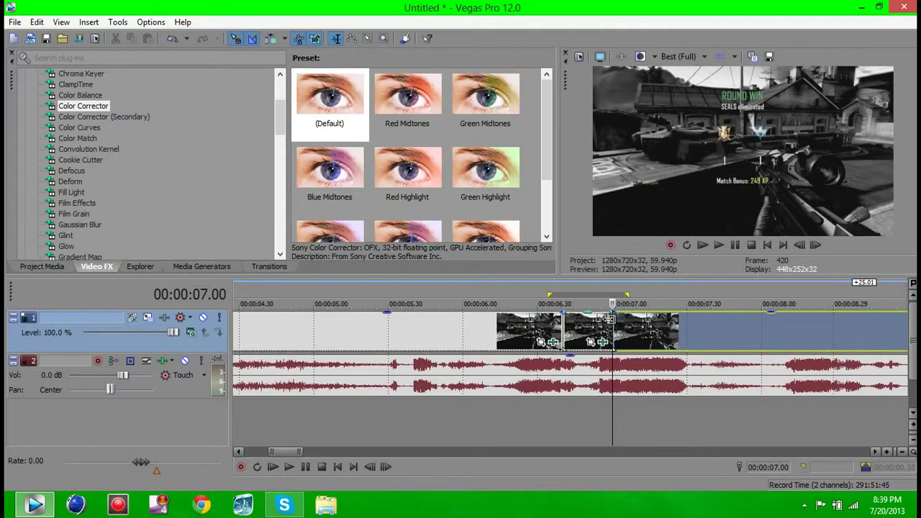
Return the playhead to 06.40 and step forward three frames to review the copies.
click(564, 325)
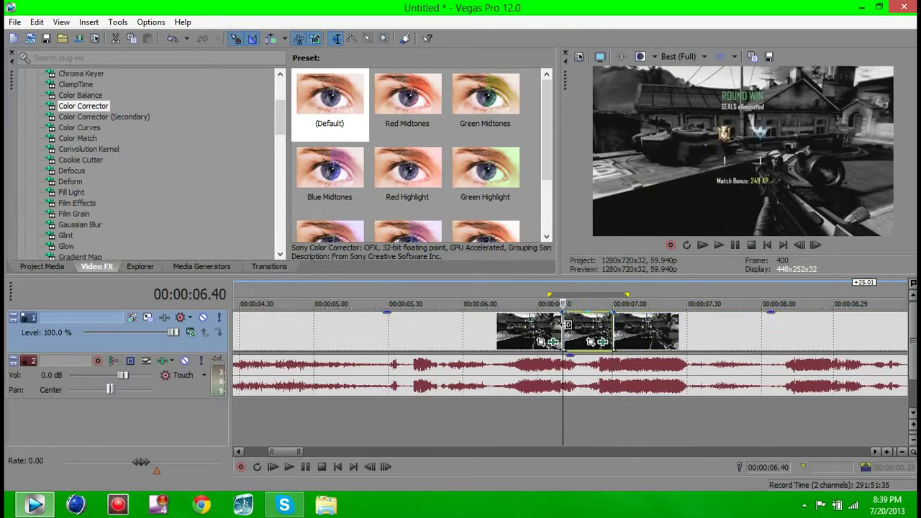
click(818, 243)
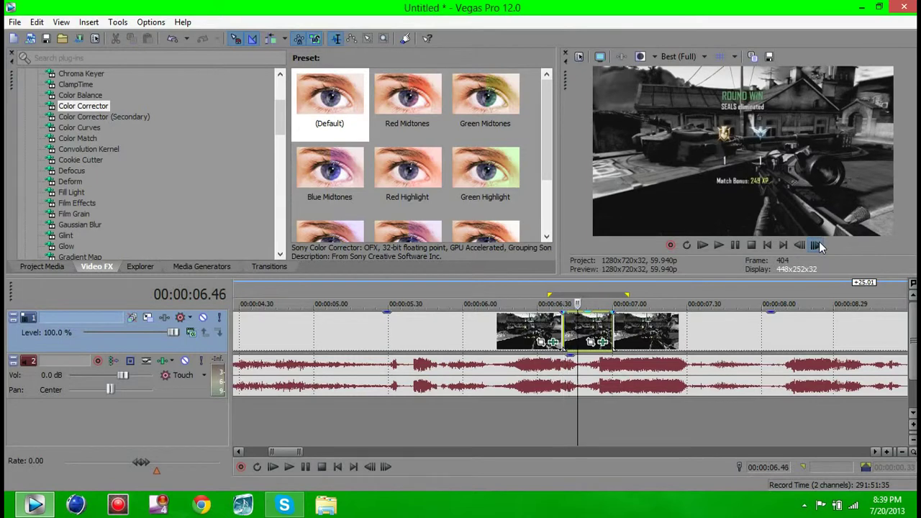
click(818, 245)
click(818, 244)
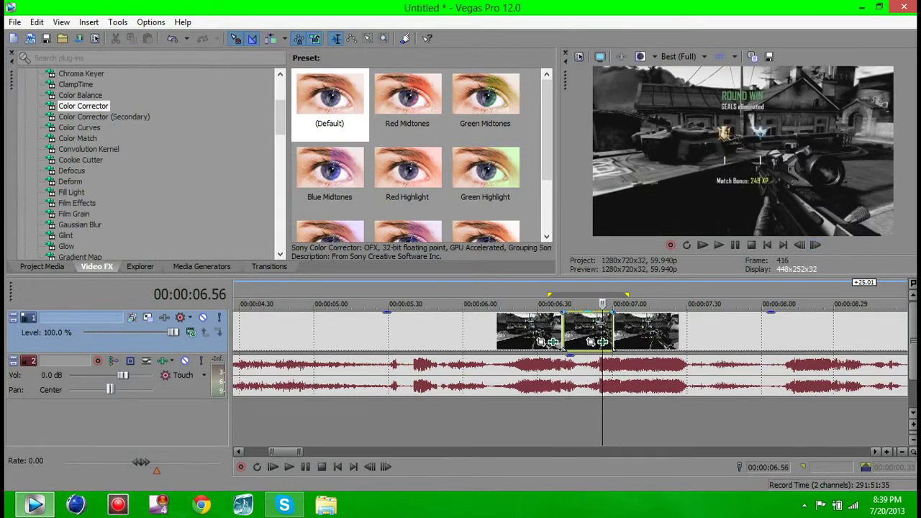
scroll(603, 351, up, 2)
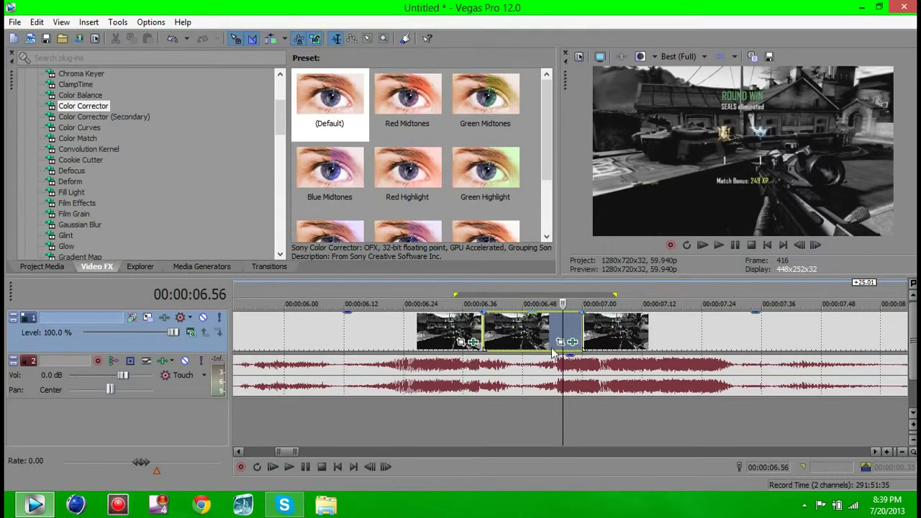
scroll(555, 351, up, 1)
scroll(483, 324, up, 2)
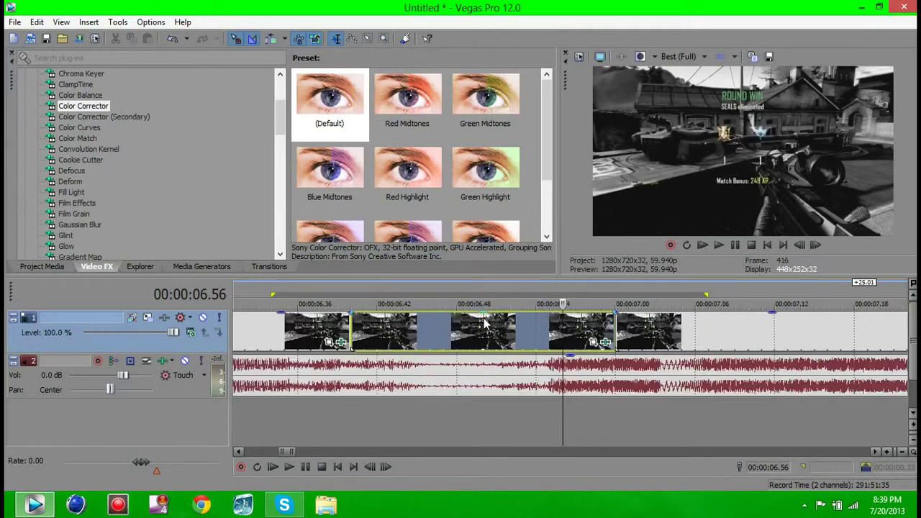
scroll(483, 324, down, 1)
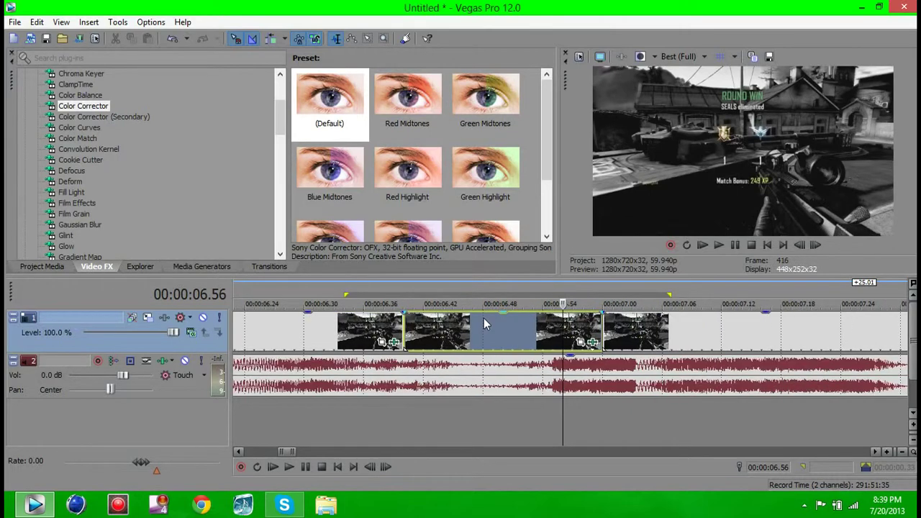
One frame into the event, zoom the pan/crop to 1,021.6 × 574.7 at X 516.4, Y 315.1.
click(581, 344)
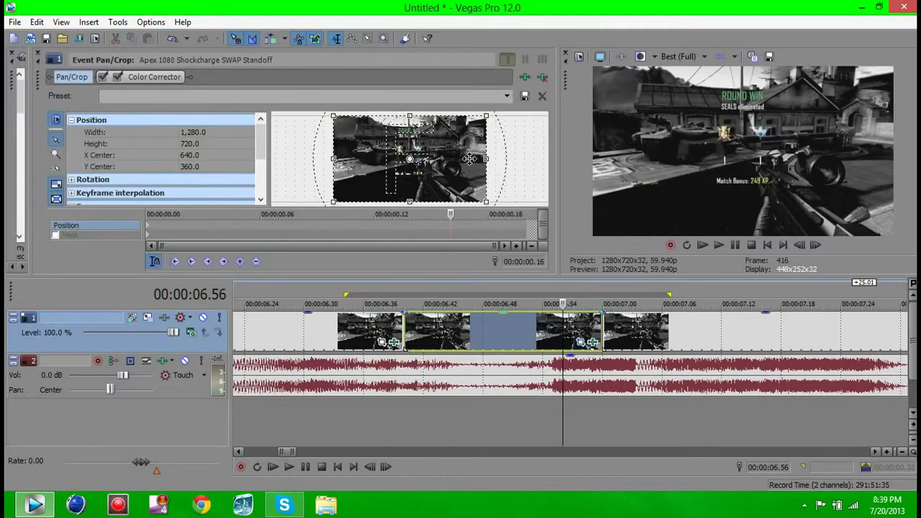
click(149, 232)
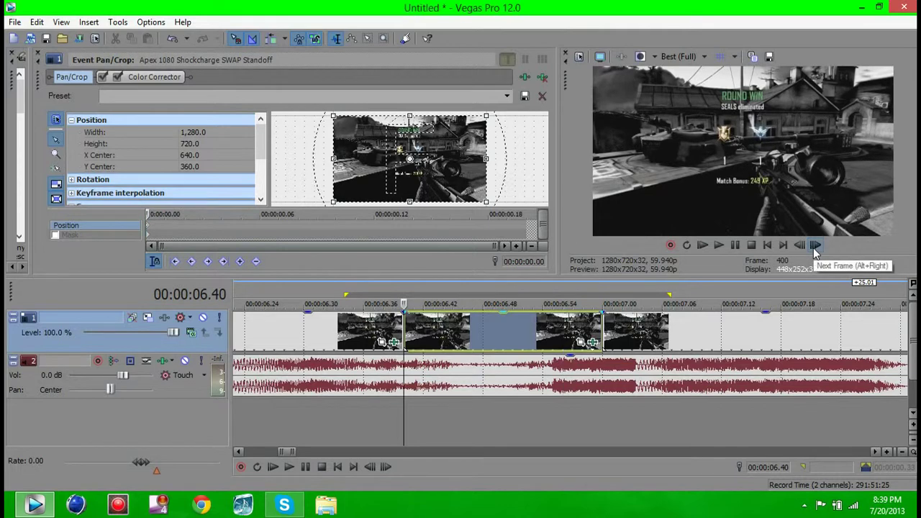
click(816, 246)
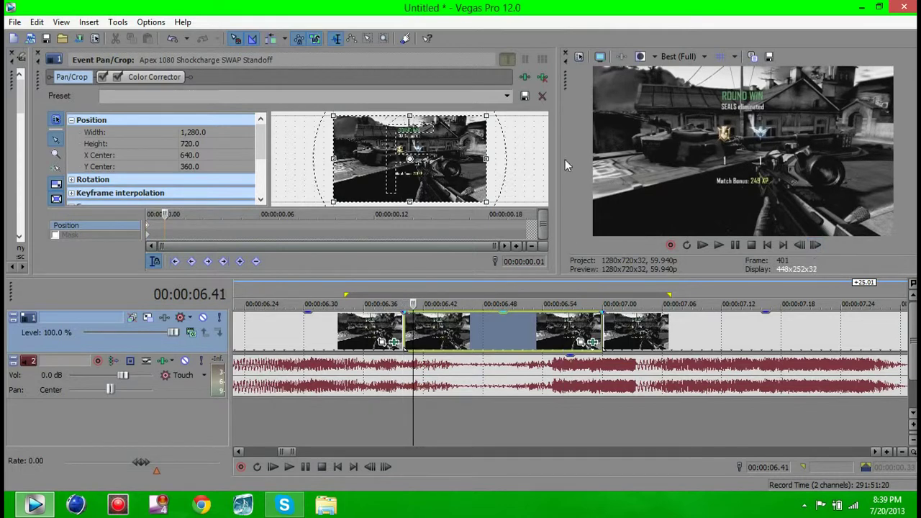
drag(482, 116, 471, 117)
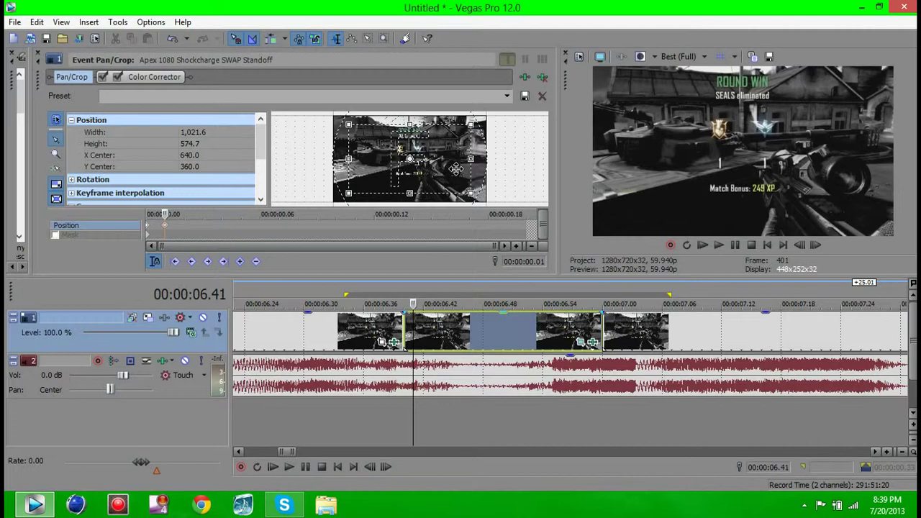
mouse_move(455, 169)
mouse_down()
mouse_move(432, 160)
mouse_move(440, 154)
mouse_move(394, 155)
mouse_move(440, 164)
mouse_up()
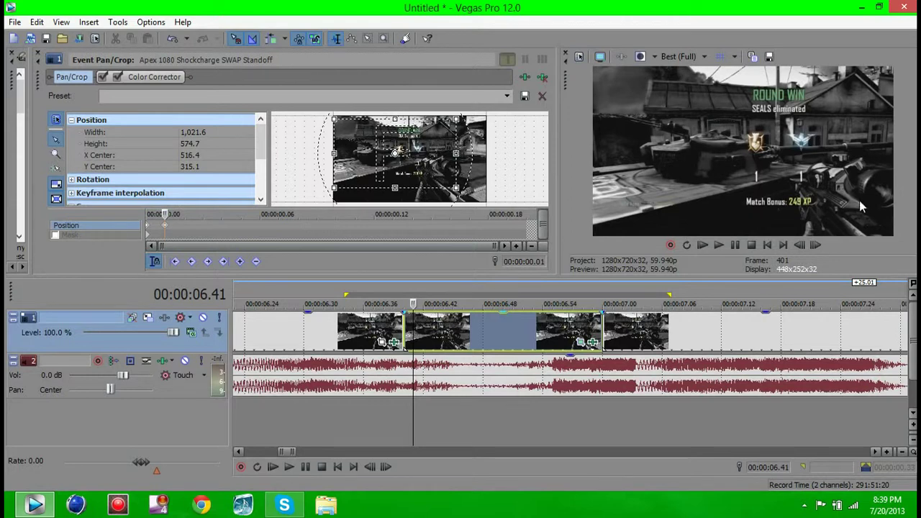
Keyframe the next three frames with shake offsets: right-down, left, then up-right.
click(815, 245)
click(816, 244)
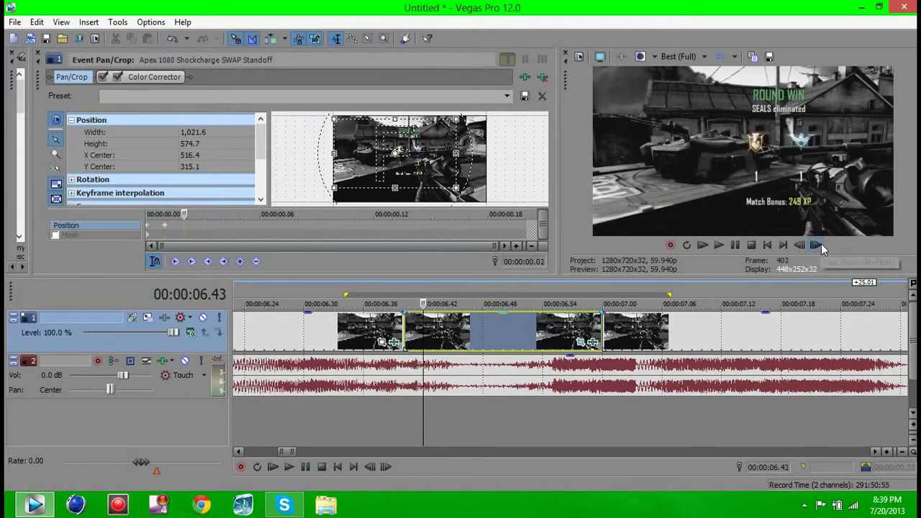
drag(434, 154, 459, 164)
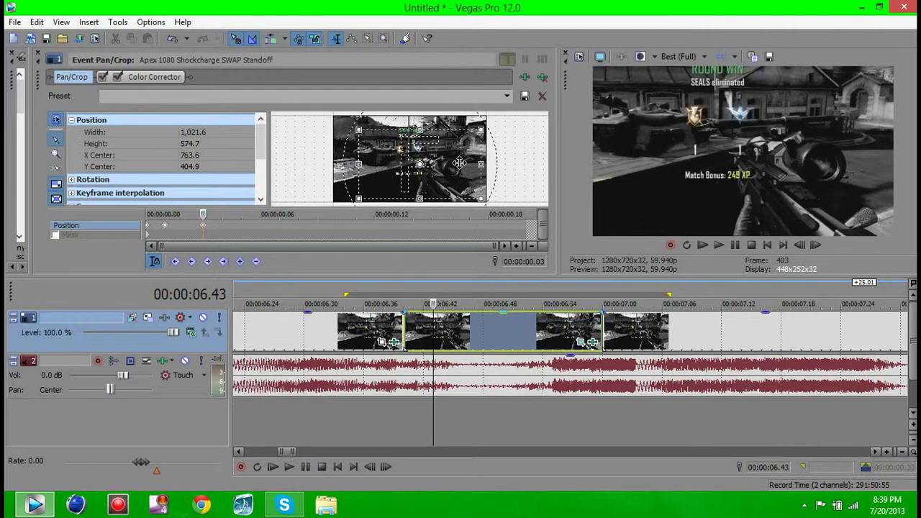
click(816, 244)
click(815, 244)
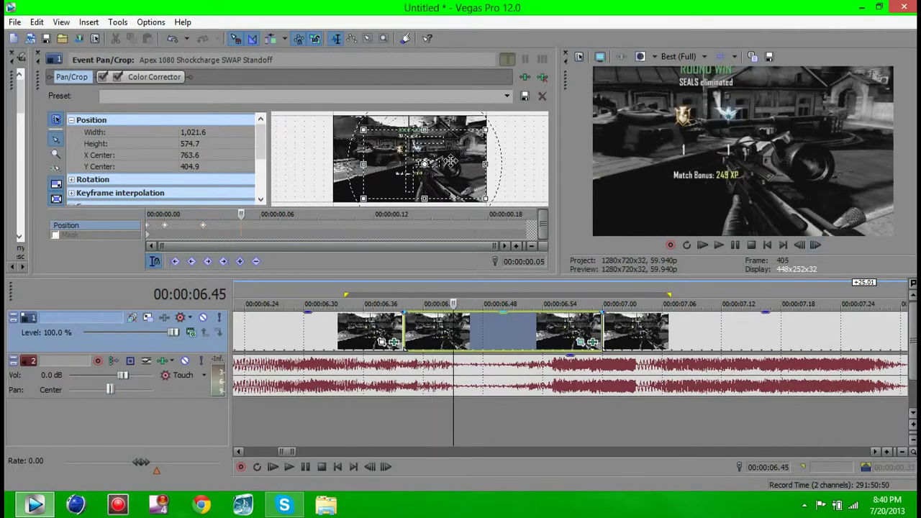
drag(451, 161, 420, 163)
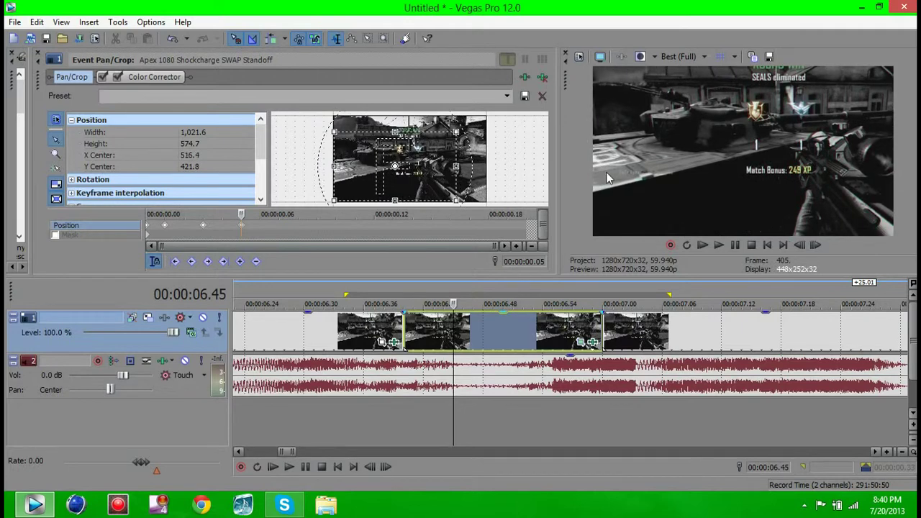
click(815, 245)
click(815, 244)
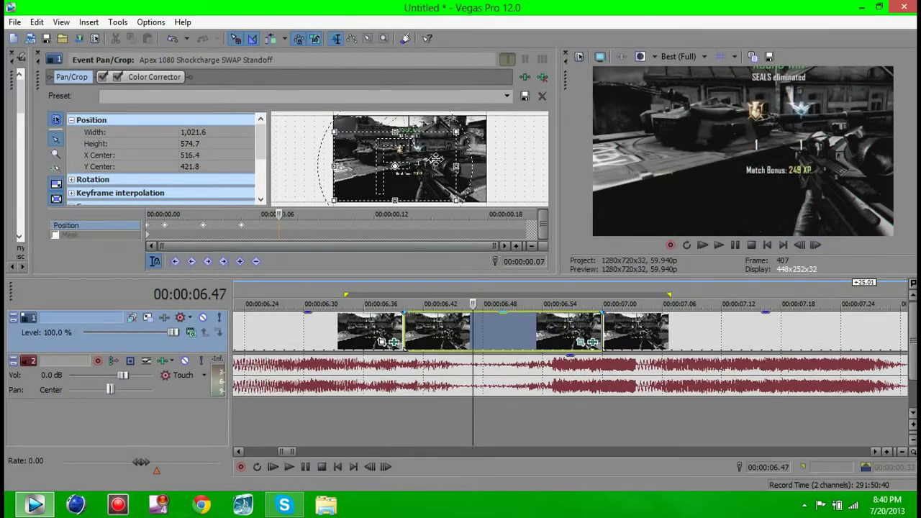
drag(435, 159, 466, 143)
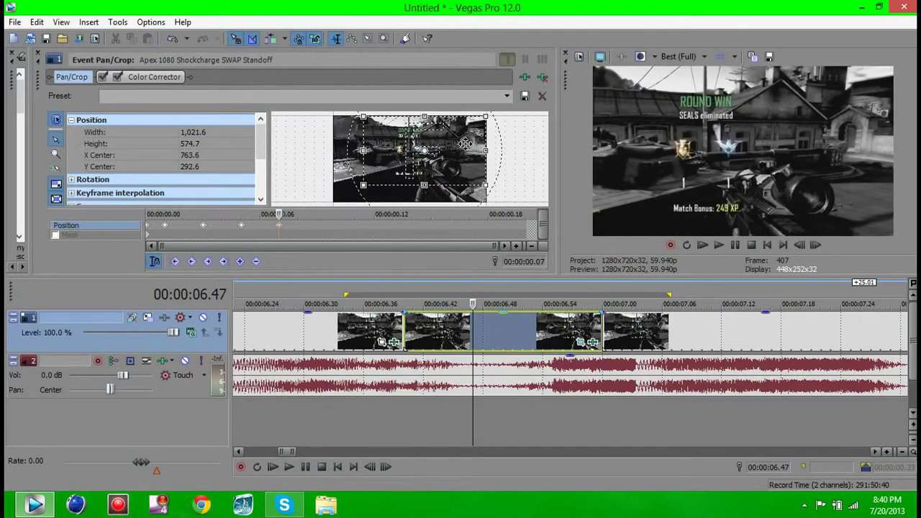
Add four more alternating shake offsets through frame 415, ending at X 763.6, Y 421.8.
click(815, 245)
click(815, 245)
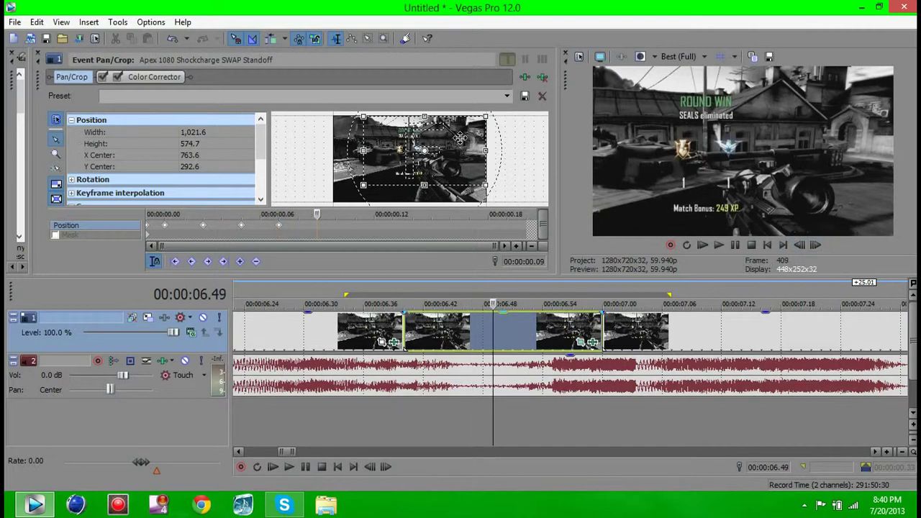
drag(459, 137, 432, 151)
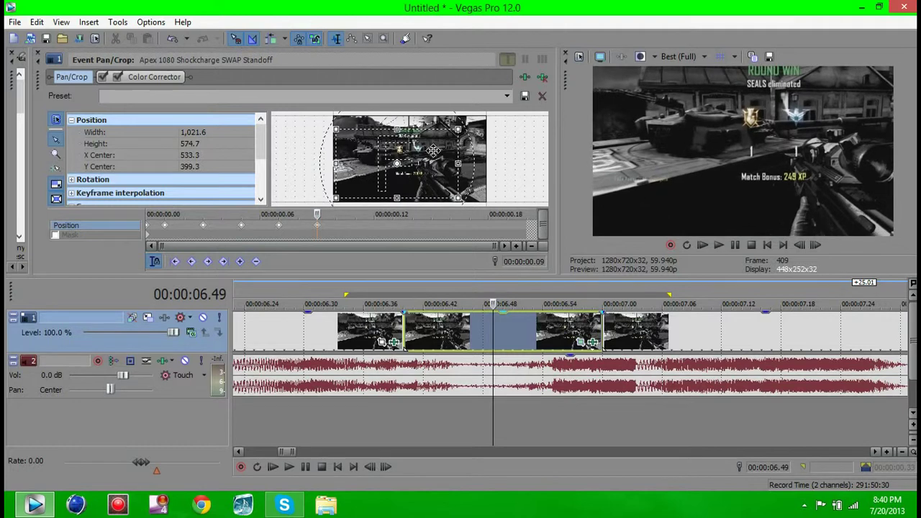
click(815, 246)
click(815, 245)
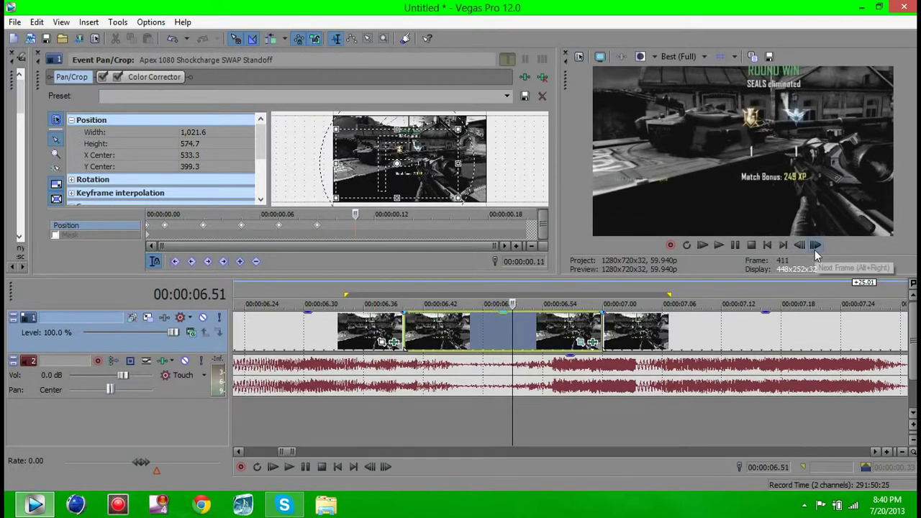
drag(440, 170, 464, 173)
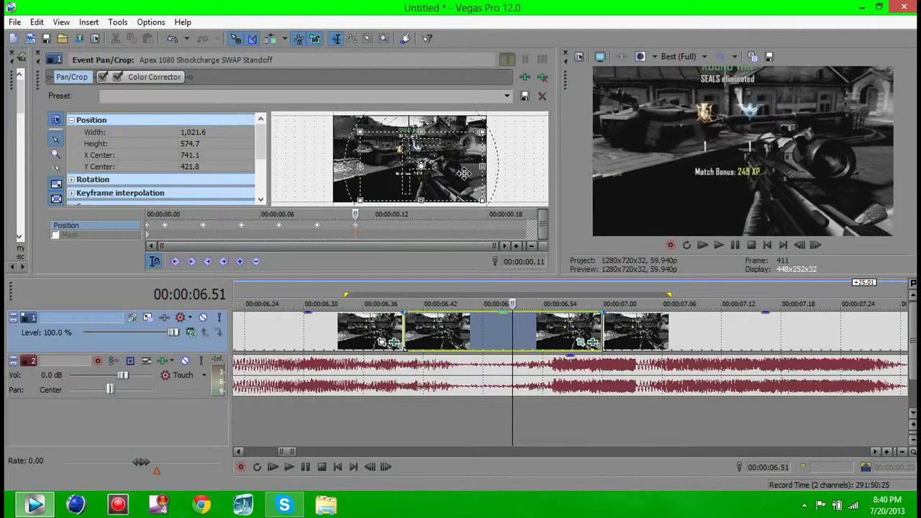
click(816, 245)
click(815, 246)
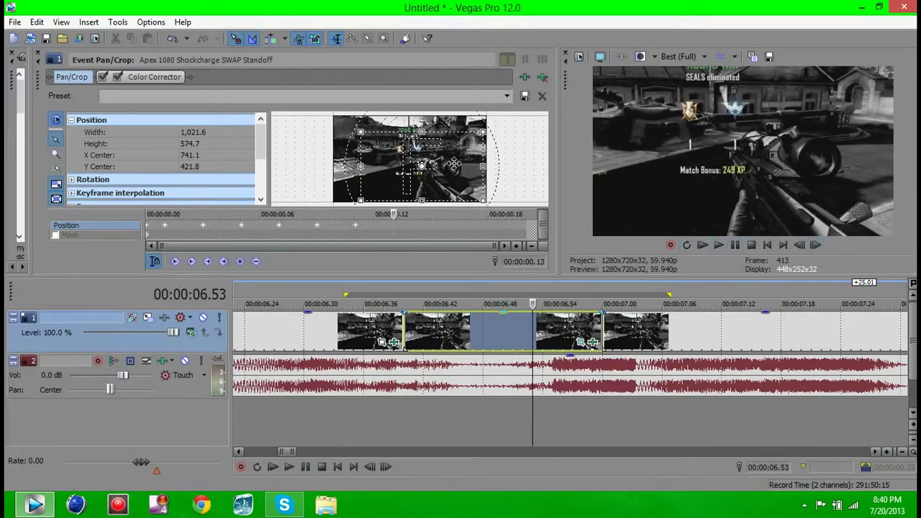
drag(458, 159, 438, 147)
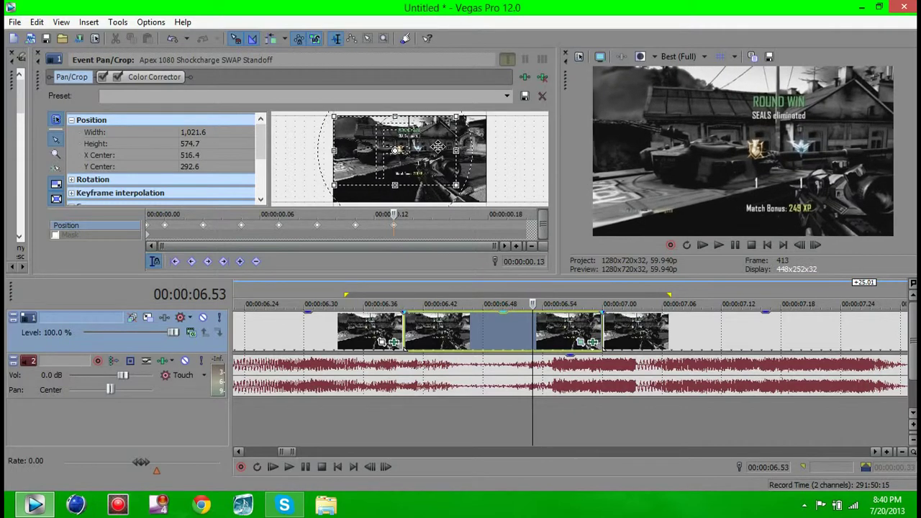
click(818, 247)
click(818, 247)
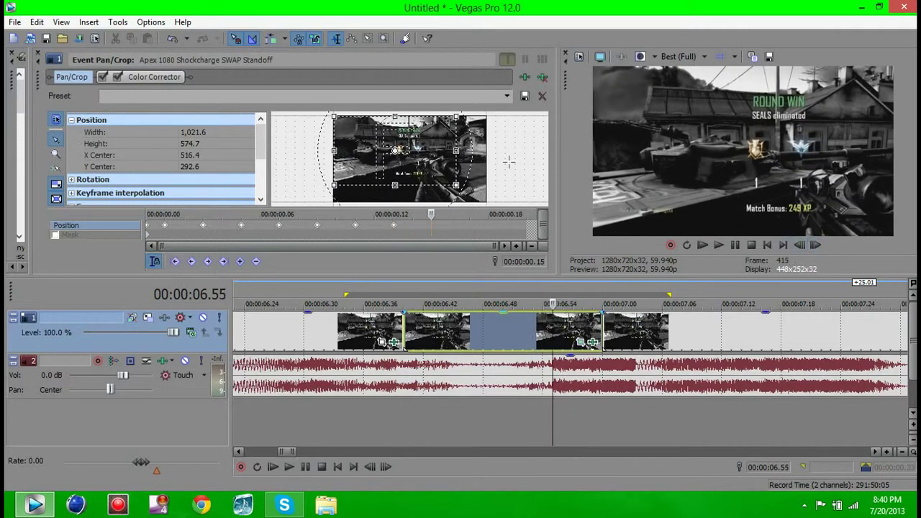
drag(417, 166, 476, 179)
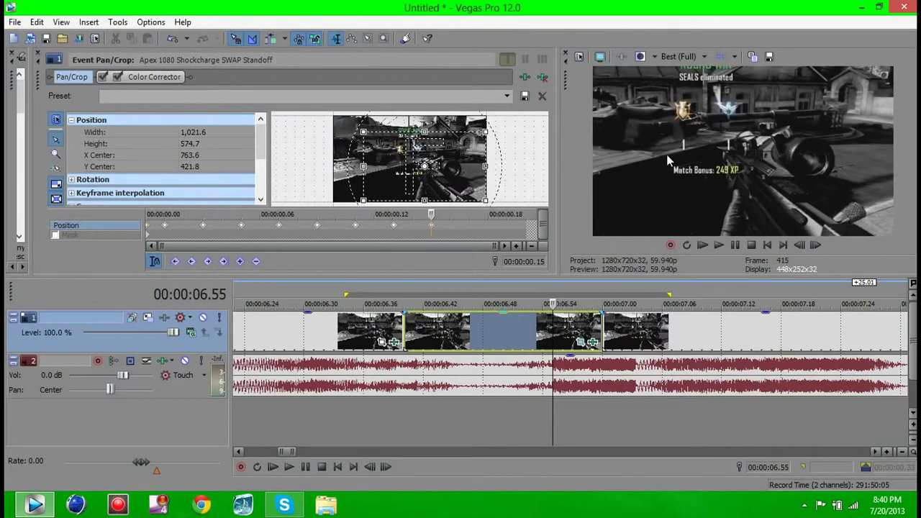
click(600, 324)
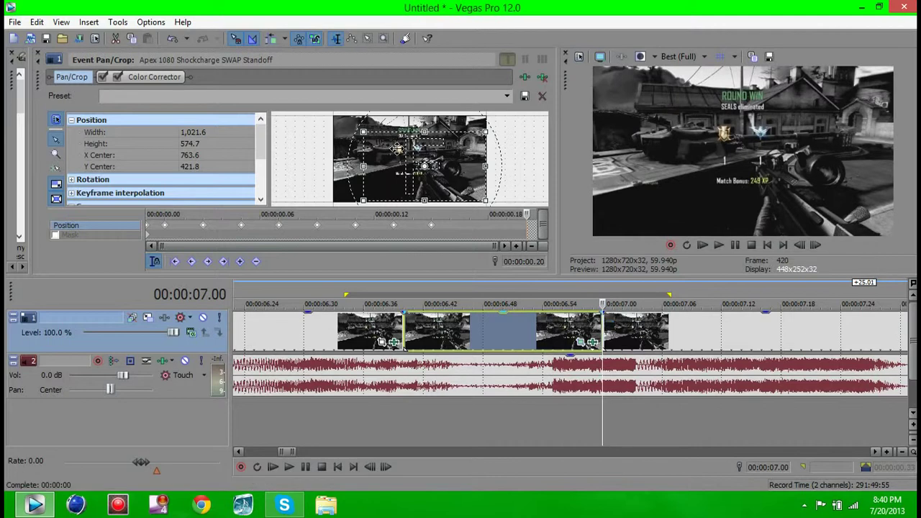
Restore the 07.00 crop frame to the full 1280×720 centred view, then review back to frame 415.
right_click(441, 150)
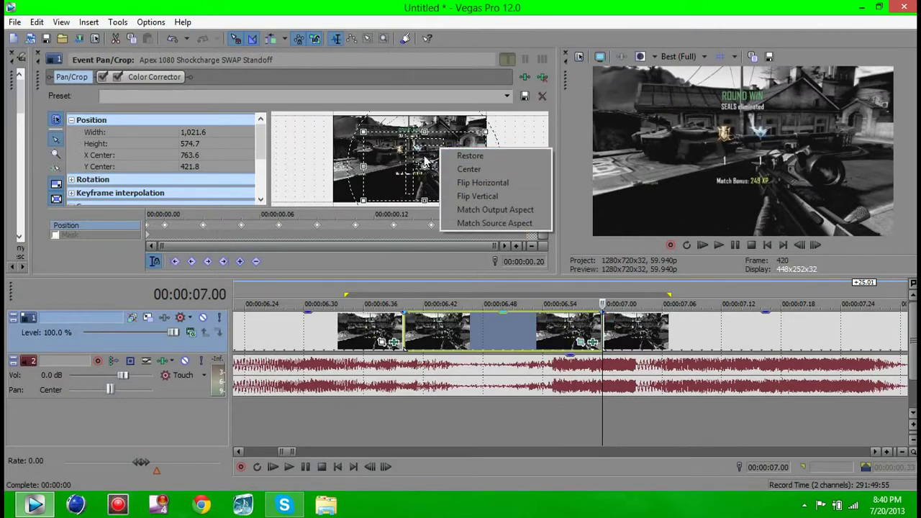
click(460, 156)
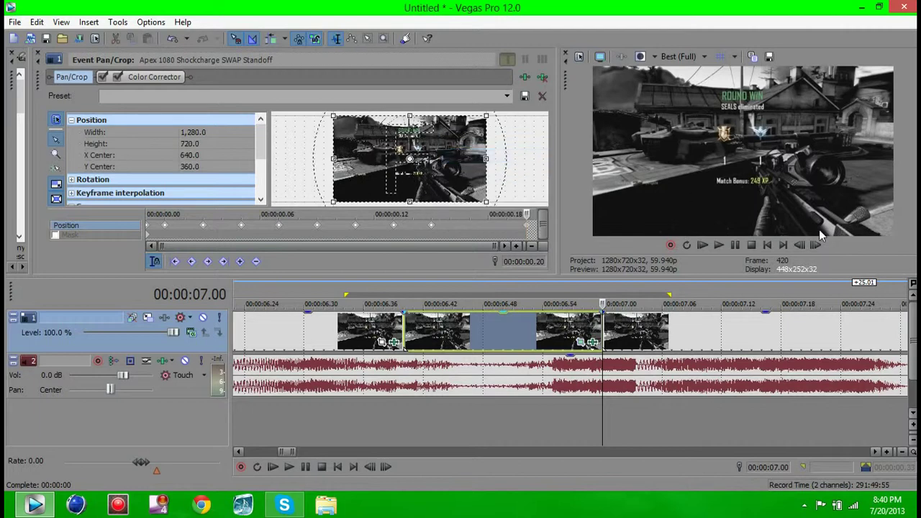
click(794, 248)
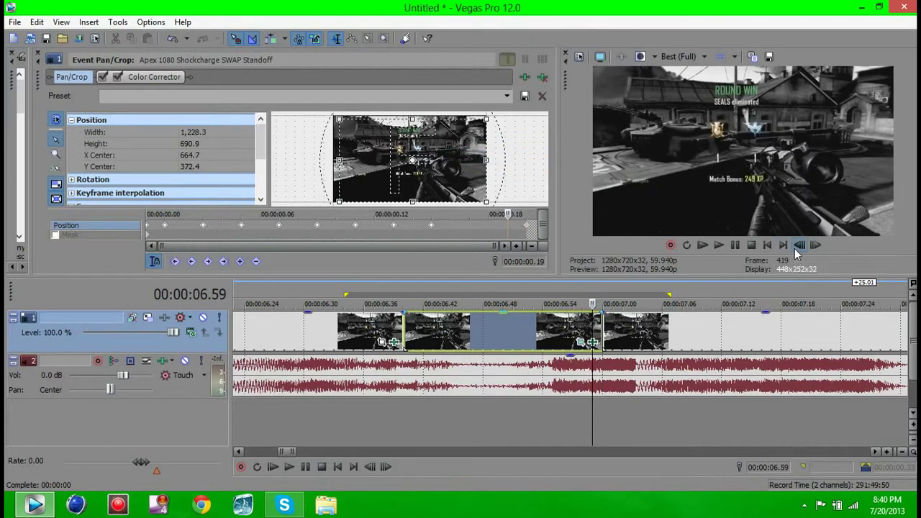
click(794, 248)
click(794, 248)
click(794, 249)
click(795, 248)
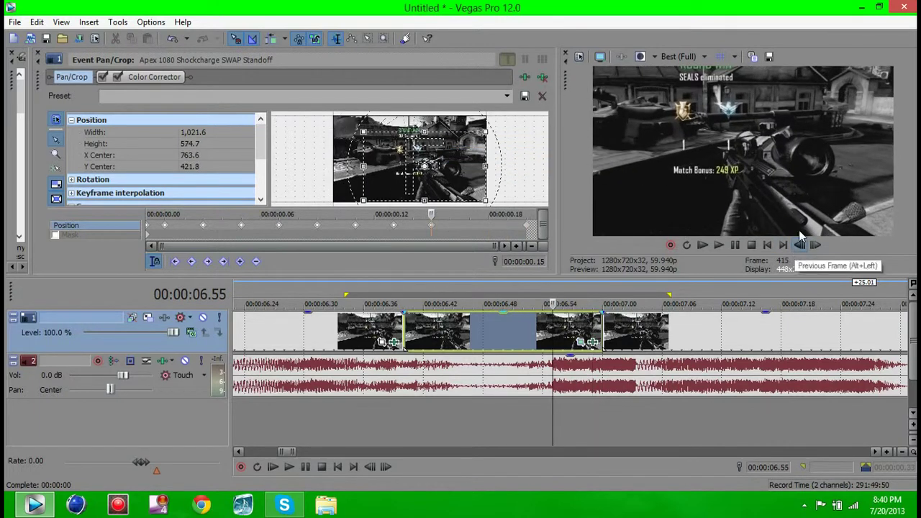
Close the Event Pan/Crop window and step frame by frame through the shake to 07.00.
click(39, 55)
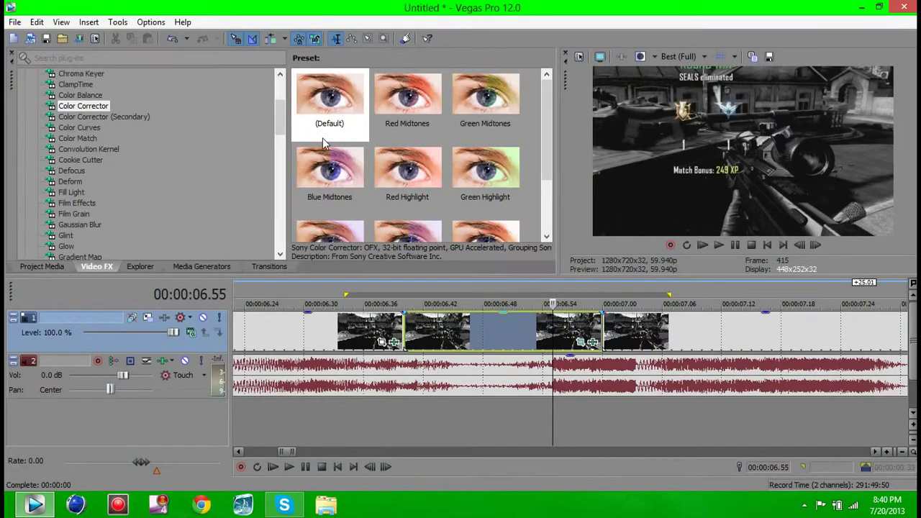
click(799, 246)
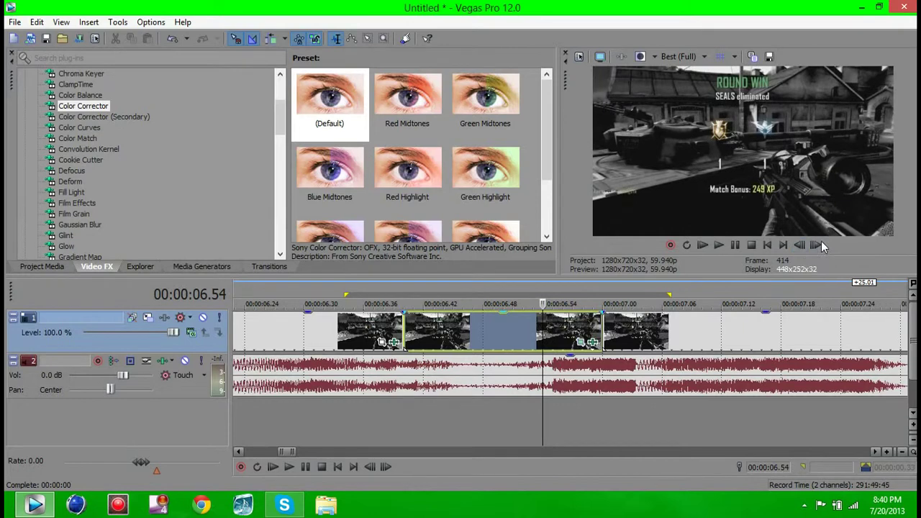
click(816, 245)
click(816, 245)
click(816, 246)
click(816, 245)
click(816, 245)
click(816, 246)
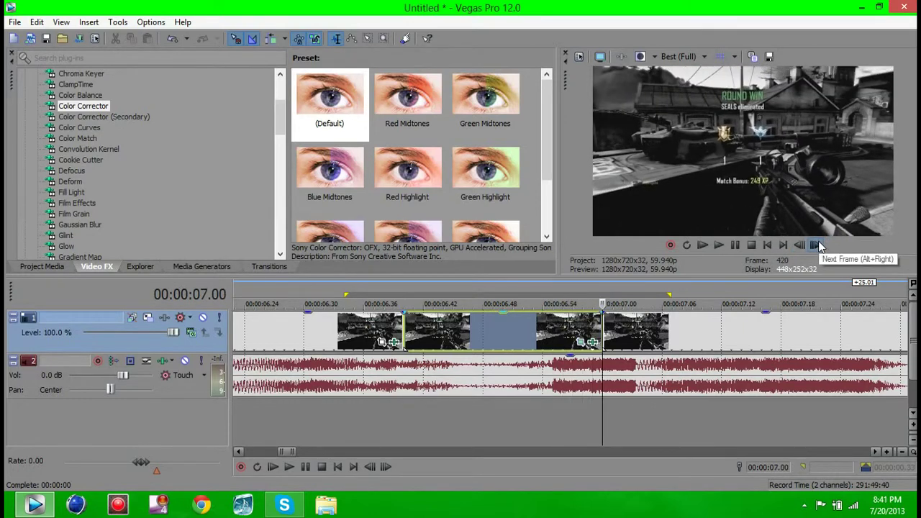
Delete the audio event and its track, then insert a new video track on top.
click(554, 372)
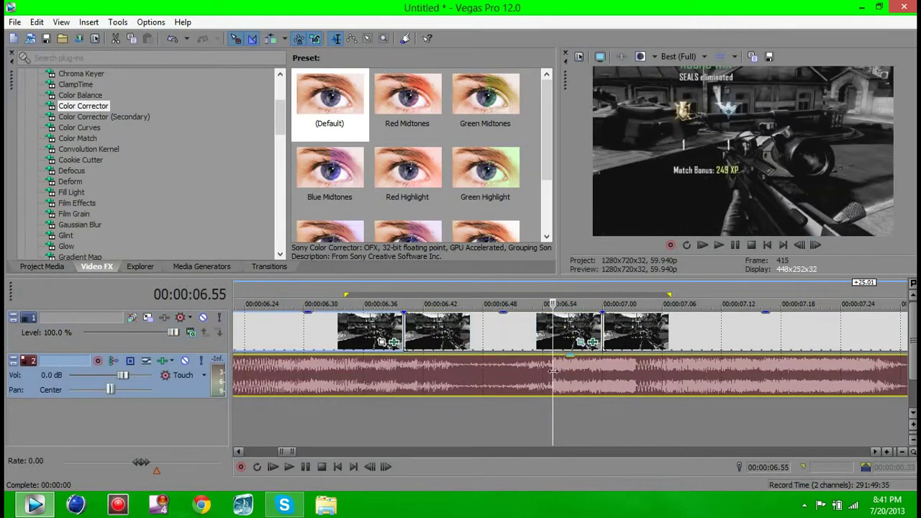
right_click(555, 372)
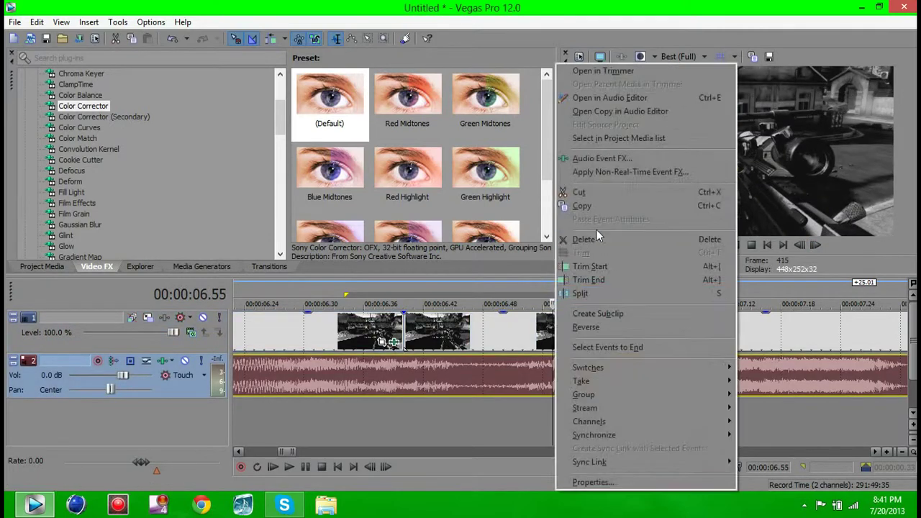
click(601, 239)
right_click(575, 374)
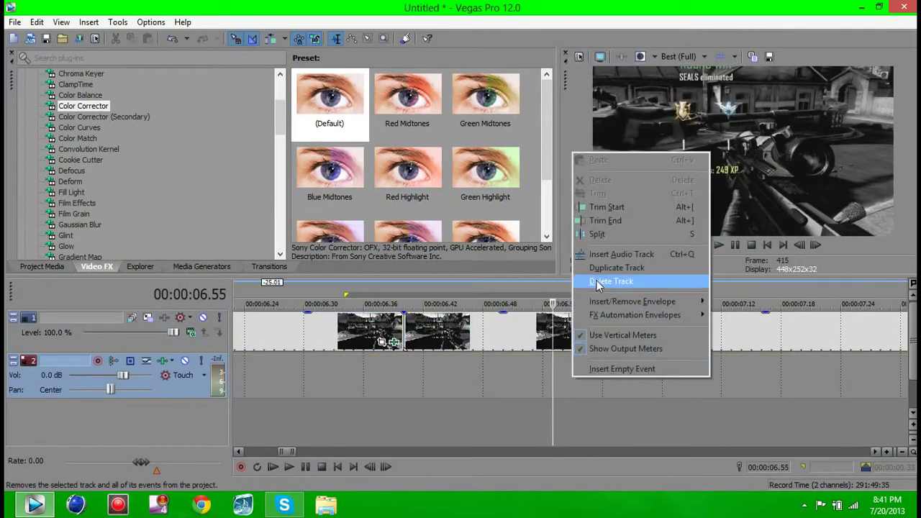
click(601, 281)
right_click(583, 370)
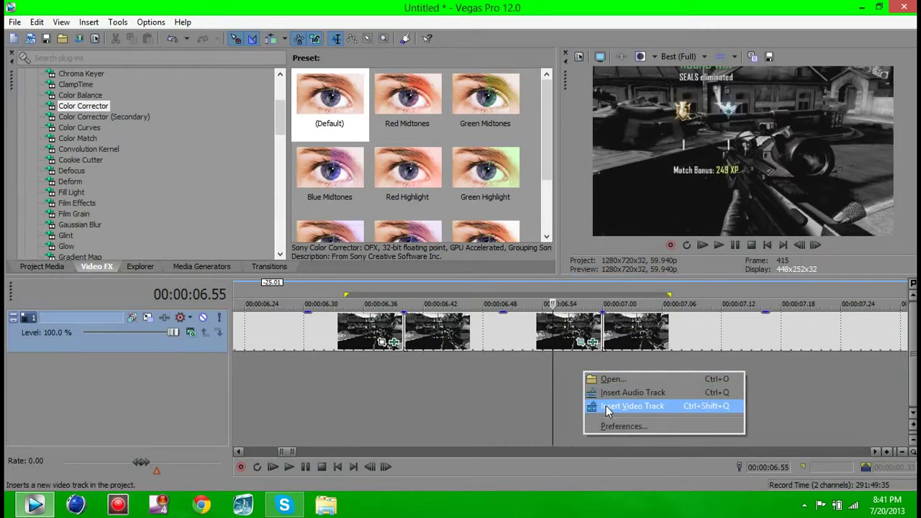
click(606, 406)
Copy the track 2 shake clips and paste them onto track 1 at 06.40.
click(407, 322)
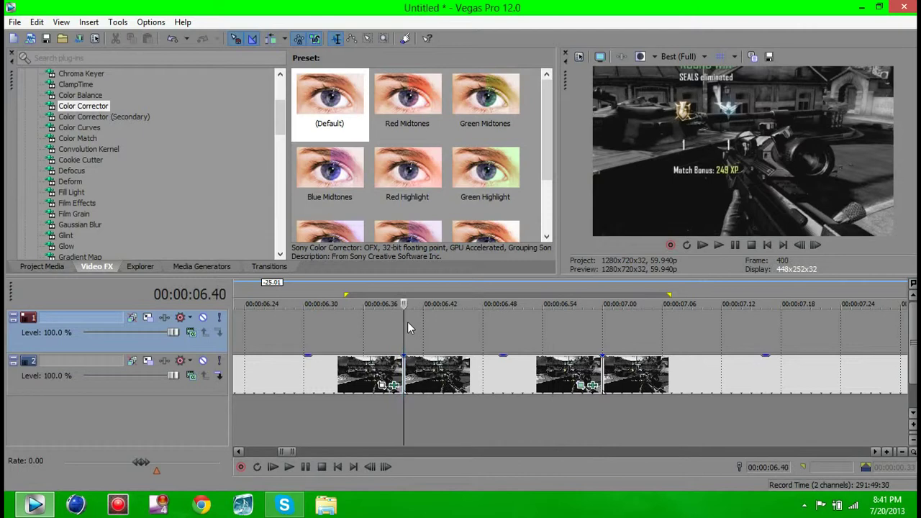
right_click(455, 392)
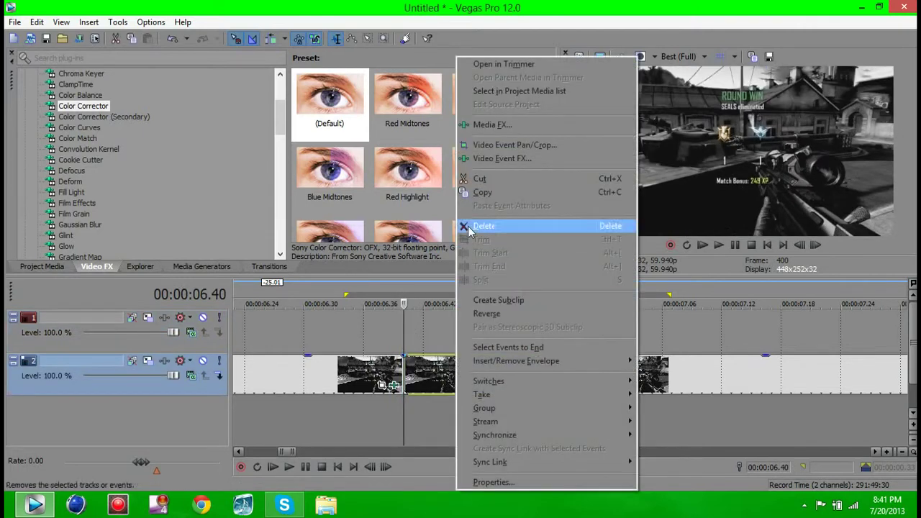
click(489, 192)
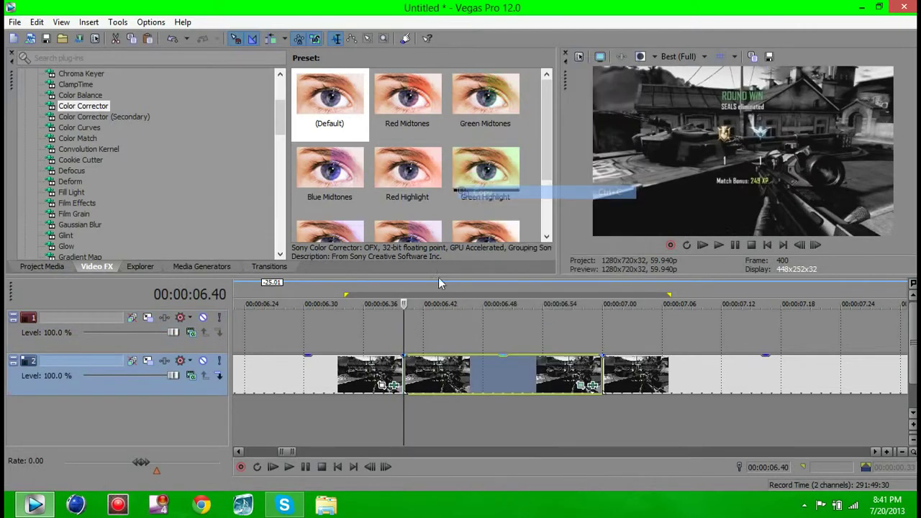
right_click(406, 323)
click(433, 104)
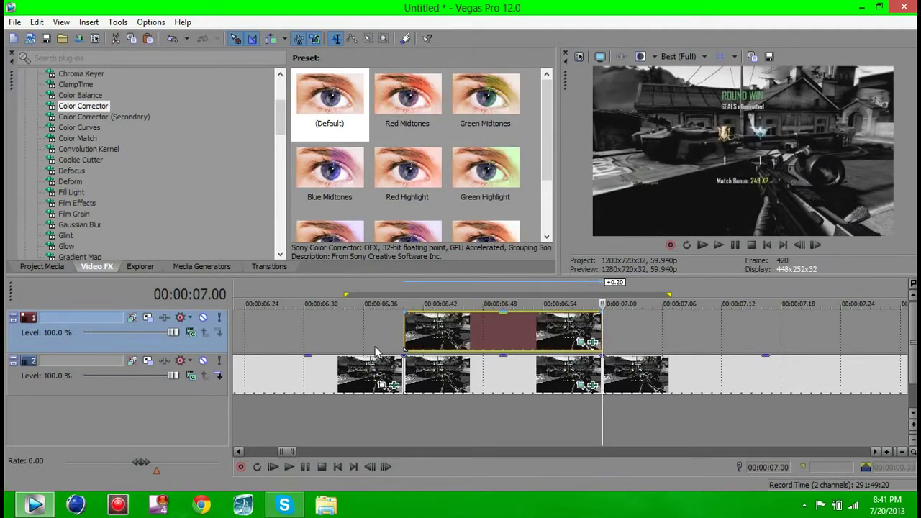
click(404, 320)
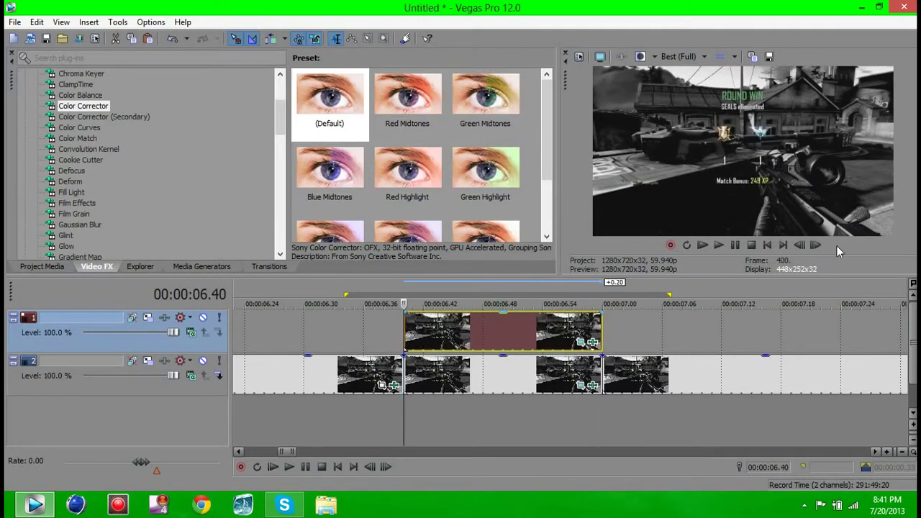
click(815, 246)
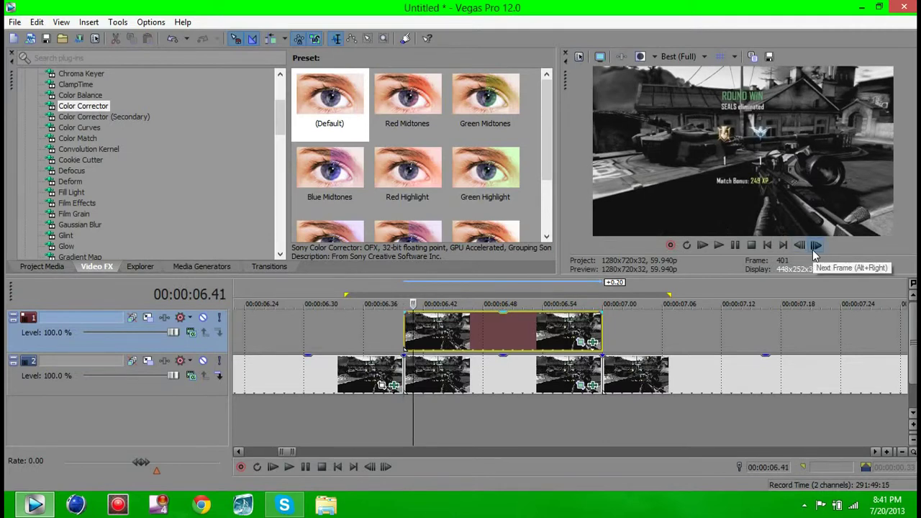
Give the top-track clip a short fade-in and a roughly 00:00:00.03 fade-out, previewing to 07.00.
click(805, 241)
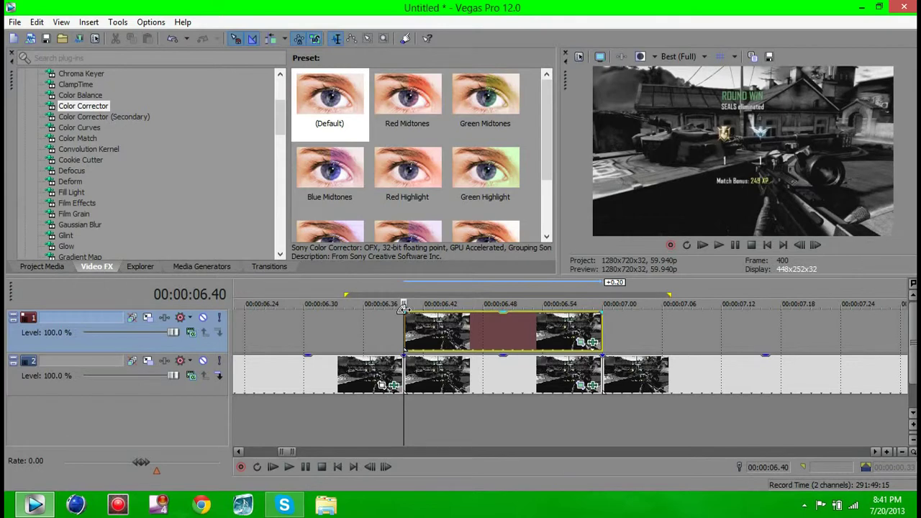
drag(404, 308, 423, 309)
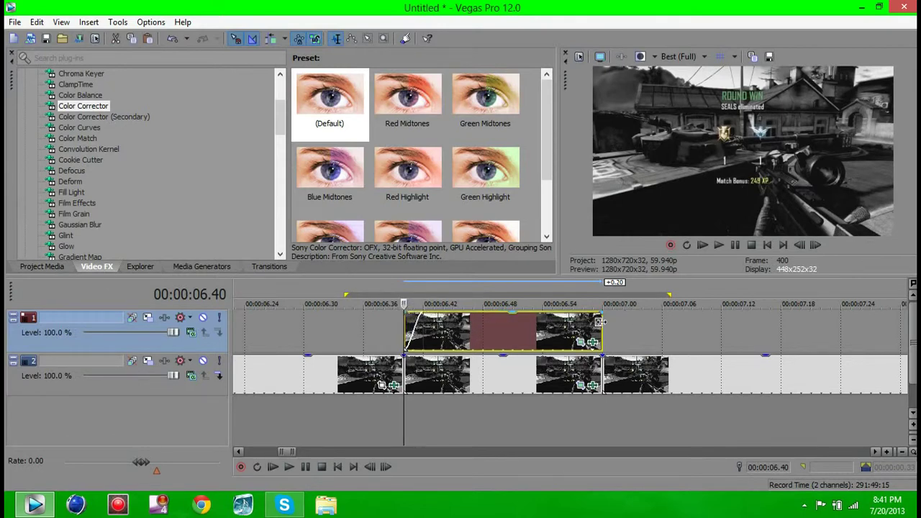
drag(601, 312, 570, 314)
click(824, 250)
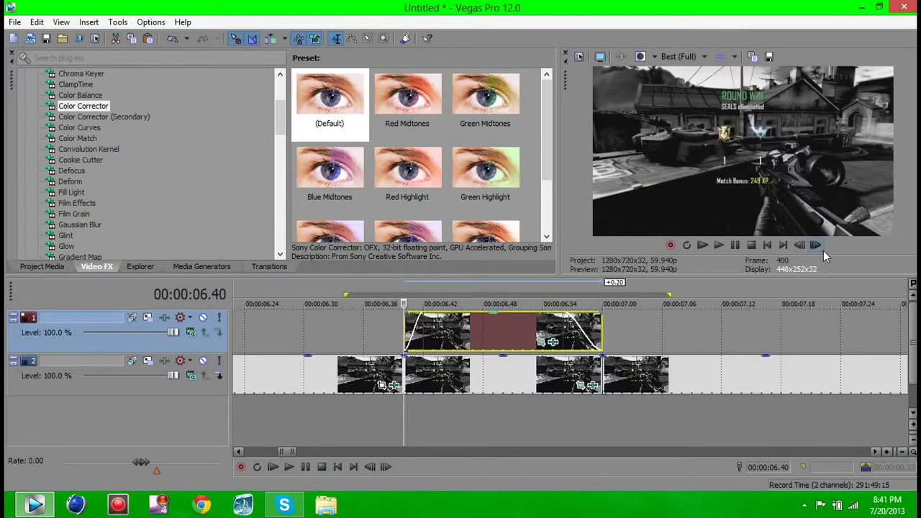
click(822, 249)
click(823, 249)
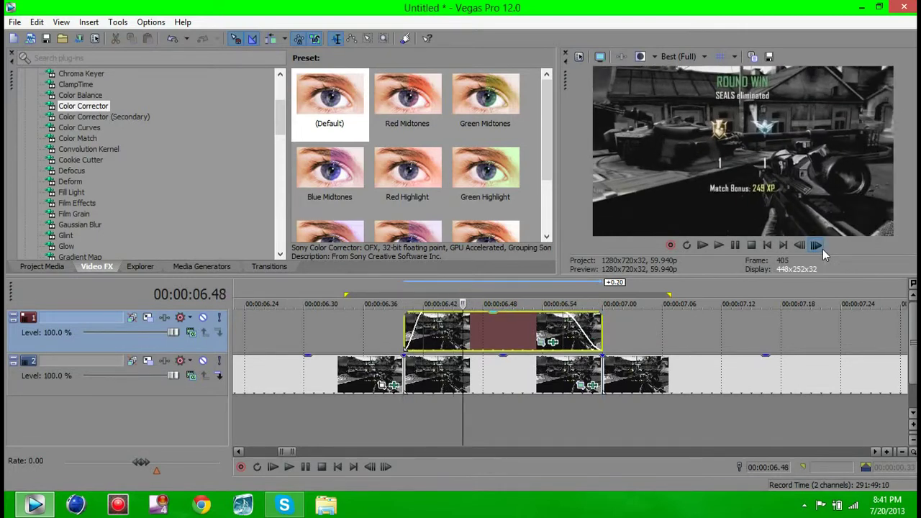
click(823, 249)
click(822, 249)
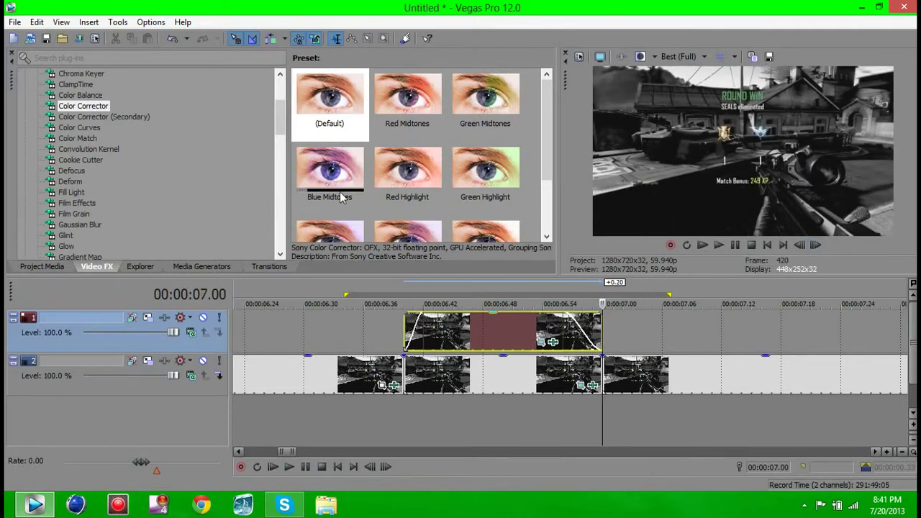
Add the default Linear Blur preset to the top-track gameplay clip.
scroll(282, 128, down, 2)
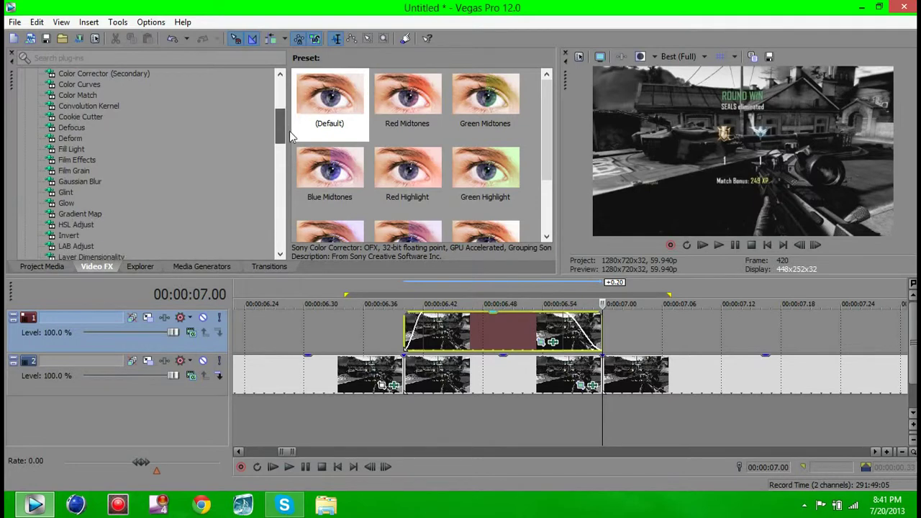
scroll(289, 131, up, 1)
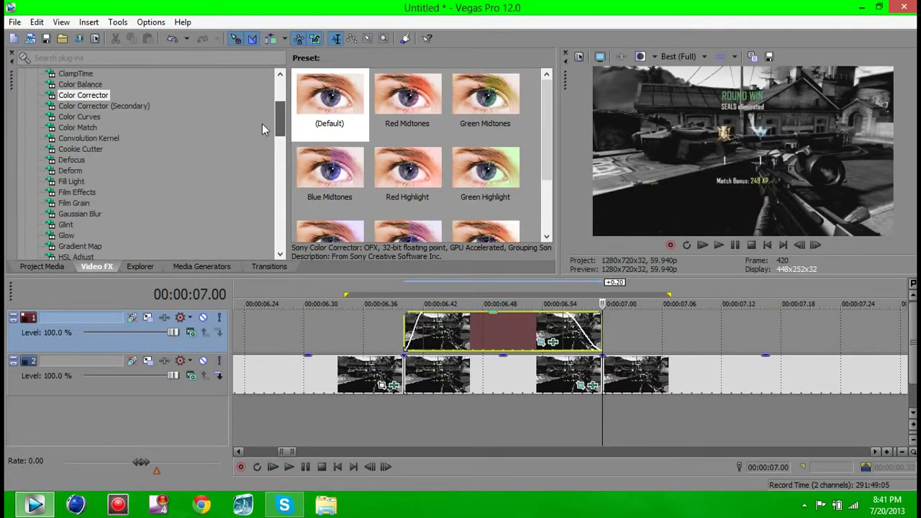
drag(280, 124, 284, 157)
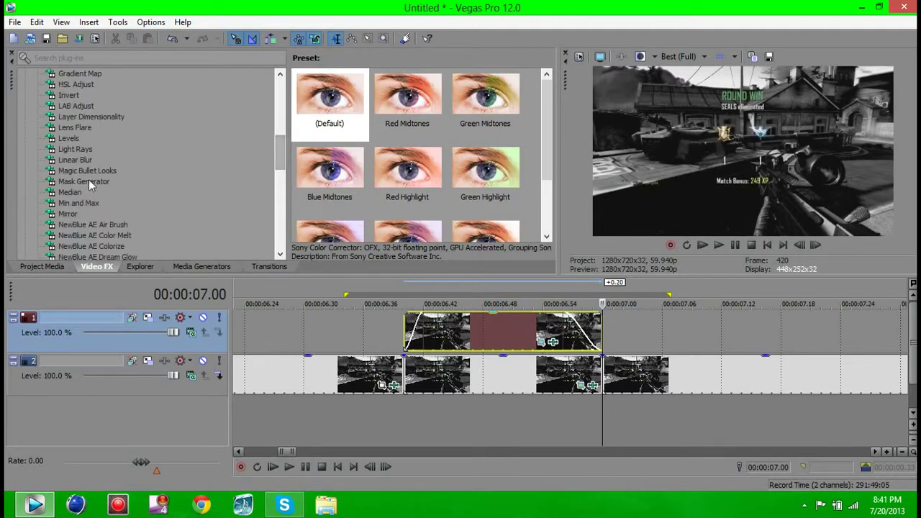
click(80, 159)
drag(329, 95, 289, 135)
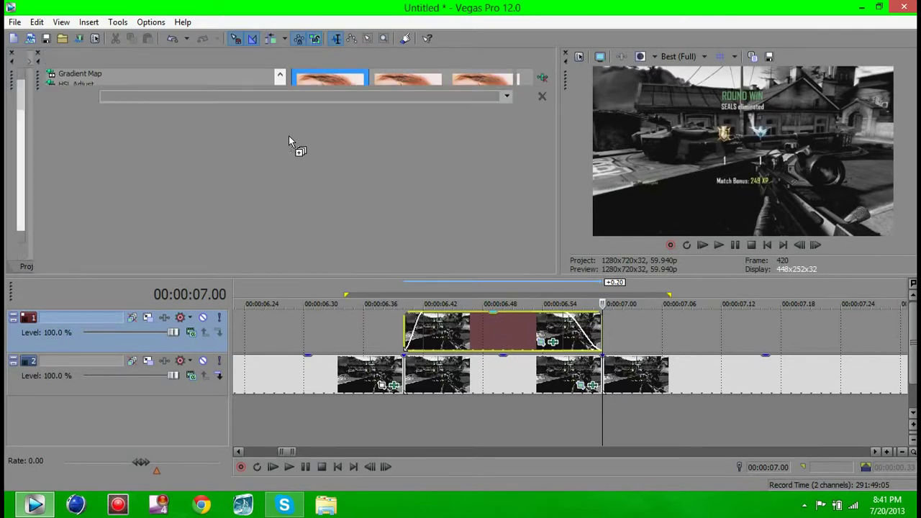
click(36, 58)
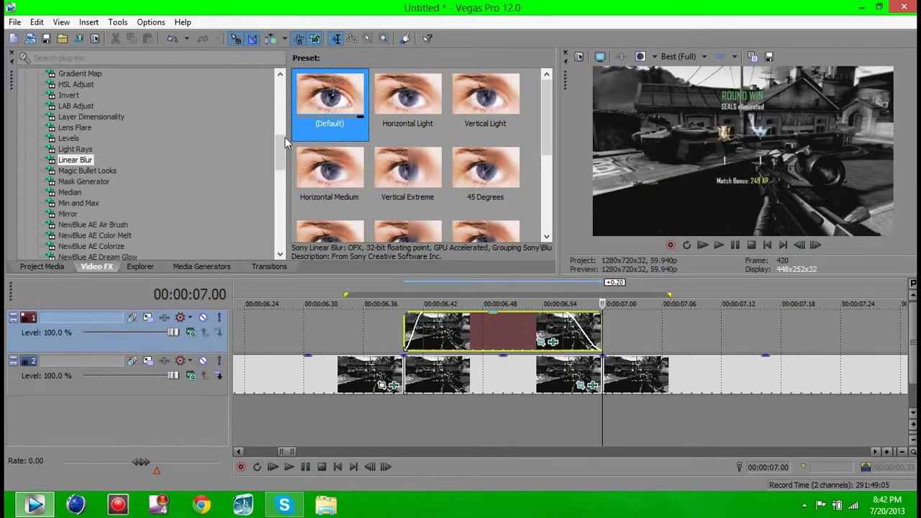
Add the default Stereoscopic 3D Adjust preset to the same gameplay clip.
drag(280, 141, 292, 202)
click(95, 162)
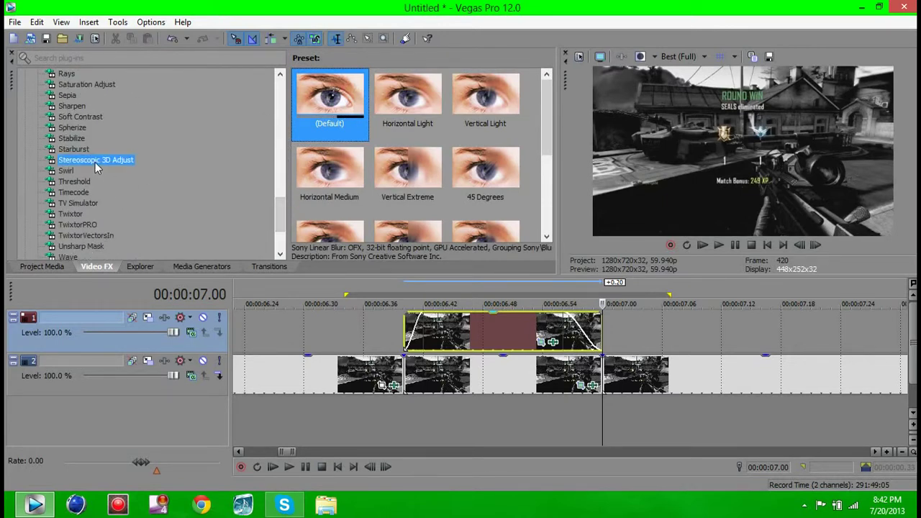
drag(330, 97, 473, 328)
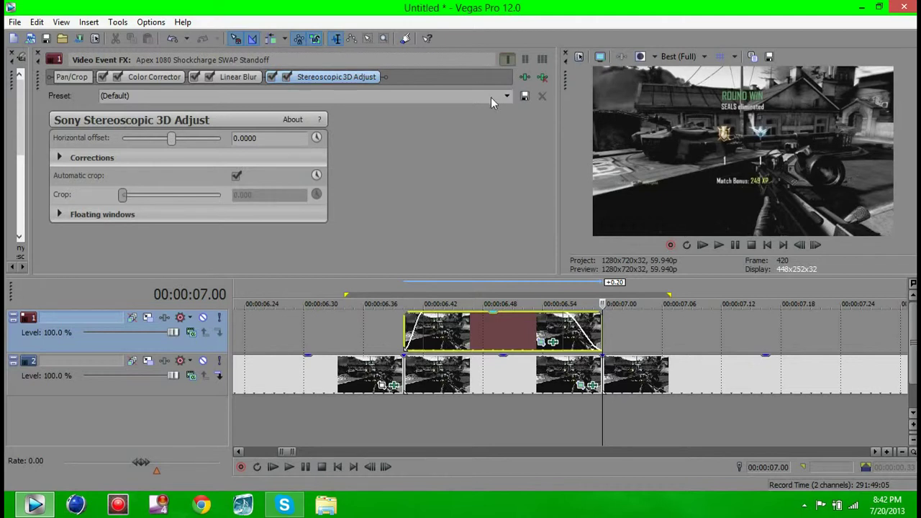
Load the RGB TWITCH Stereoscopic 3D preset and preview the red/cyan split at 00:00:06.51.
click(62, 158)
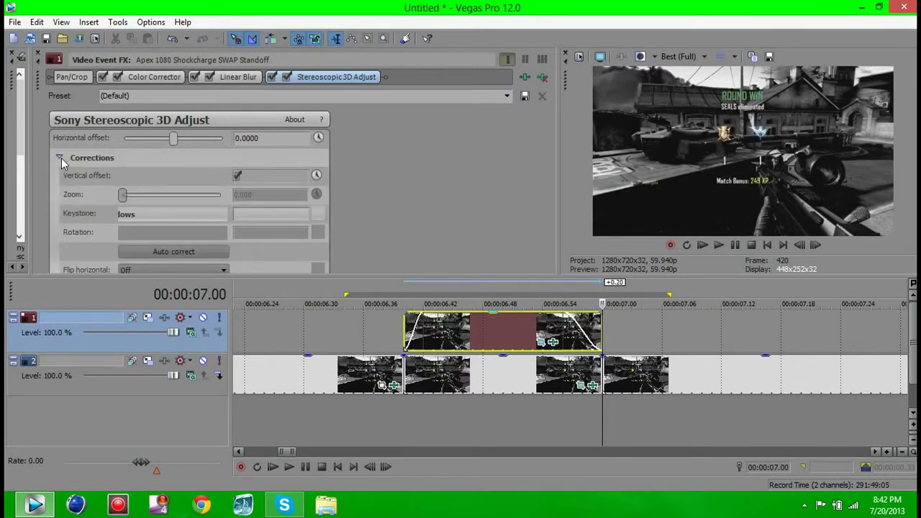
drag(543, 162, 545, 181)
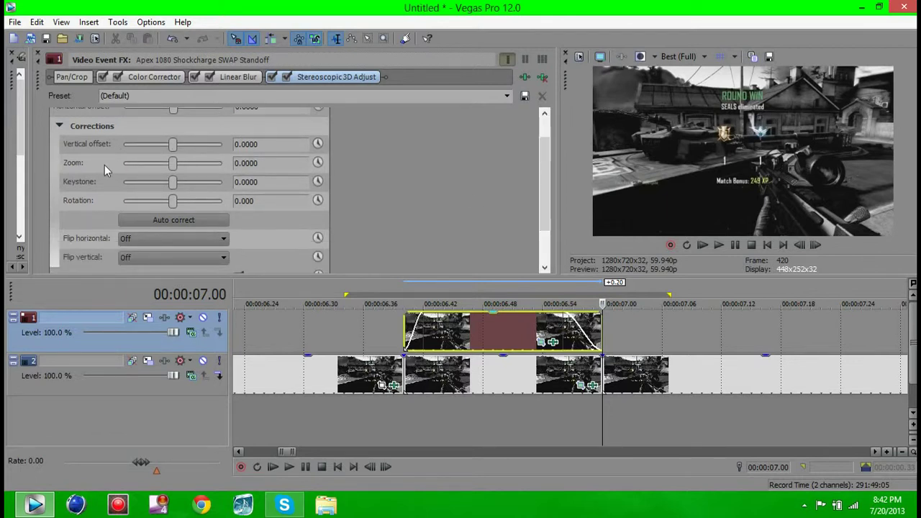
click(506, 96)
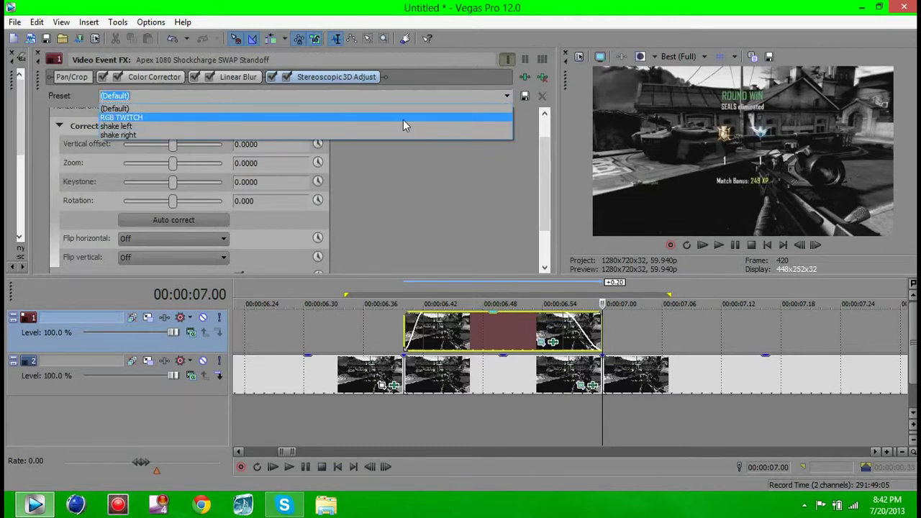
click(403, 126)
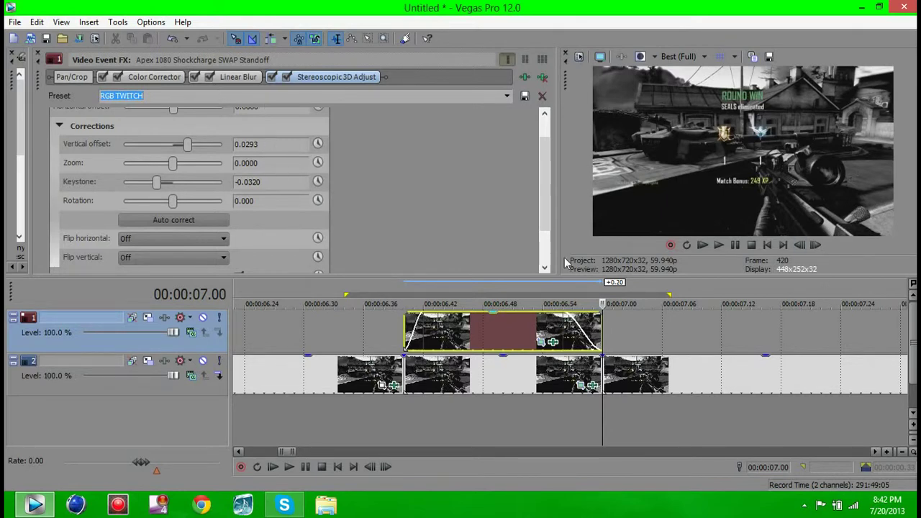
click(512, 327)
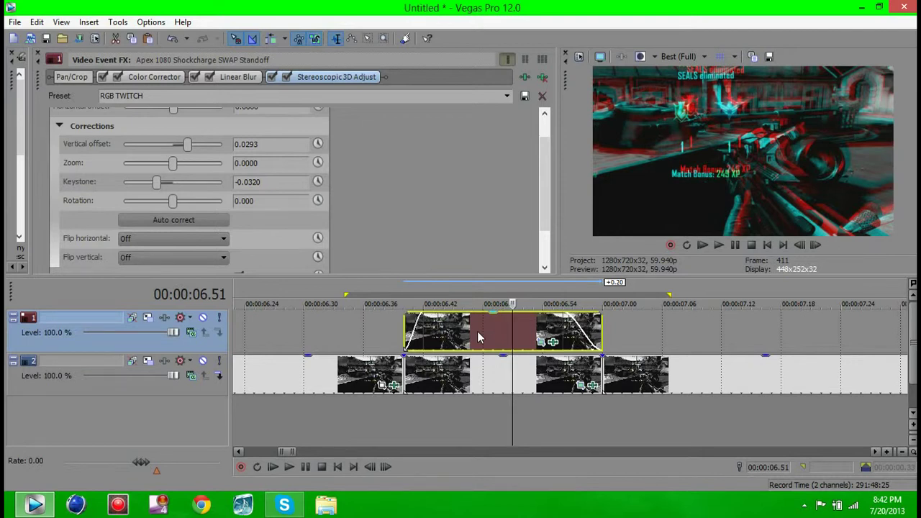
In the Linear Blur tab, enter Angle 100 and Amount 0.100.
click(240, 77)
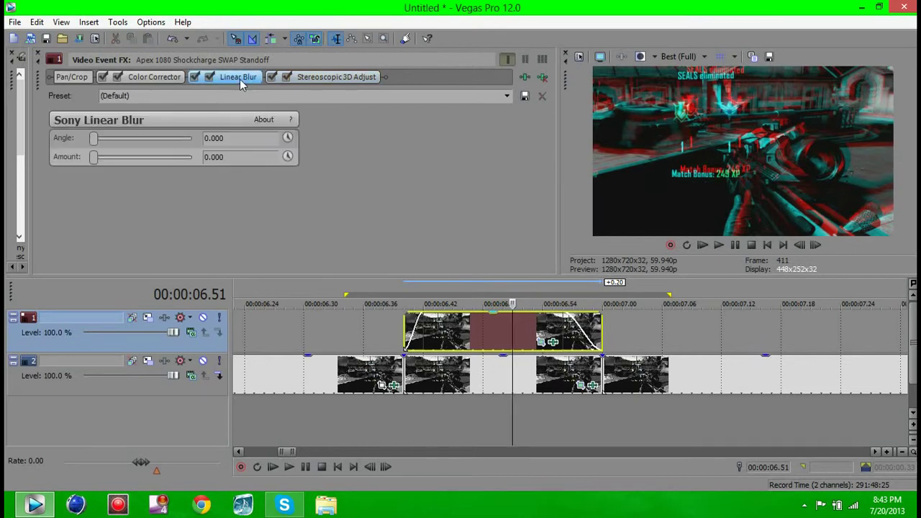
click(267, 138)
key(BackSpace)
key(BackSpace)
key(BackSpace)
key(BackSpace)
key(BackSpace)
text(100)
key(Return)
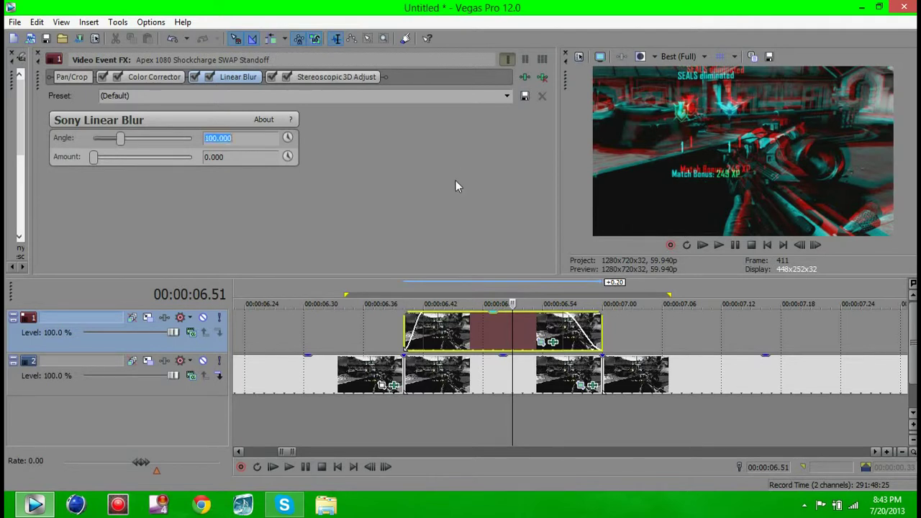
click(260, 156)
key(BackSpace)
key(BackSpace)
key(BackSpace)
text(100)
key(Return)
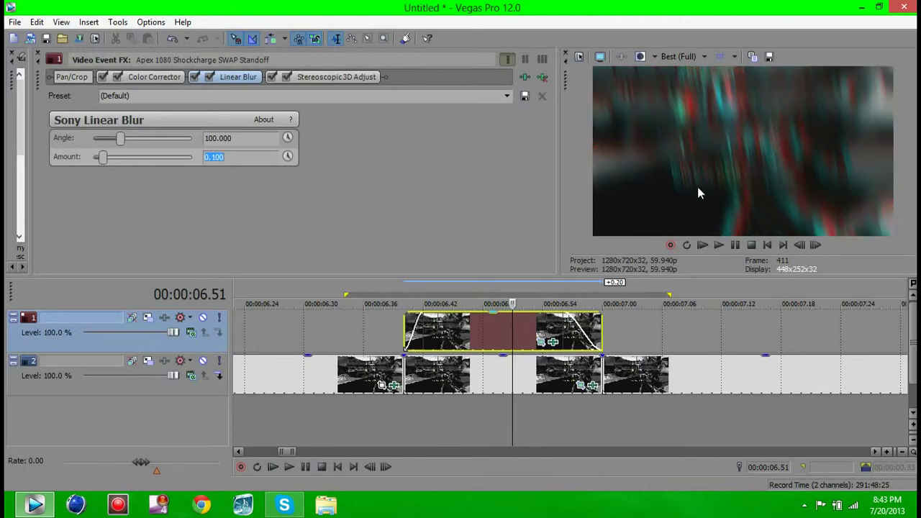
Step forward and back a few frames to check the blur.
click(818, 246)
click(818, 246)
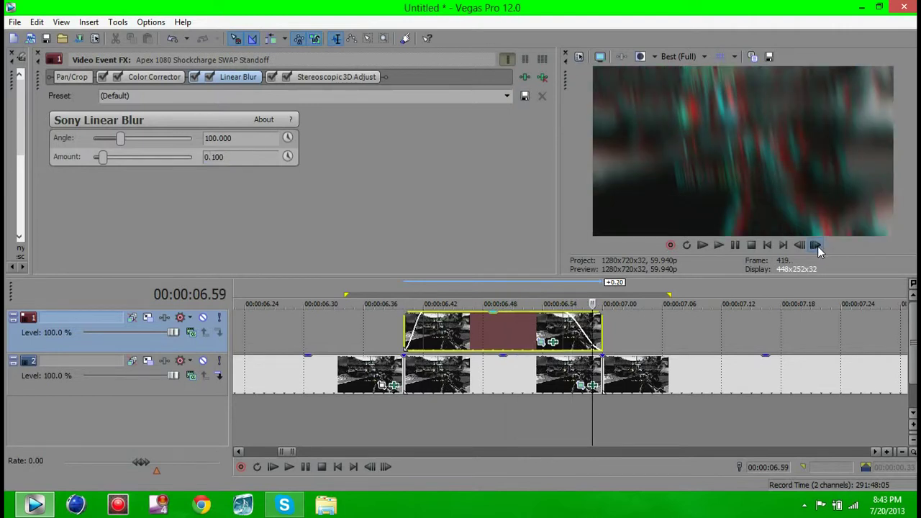
click(807, 249)
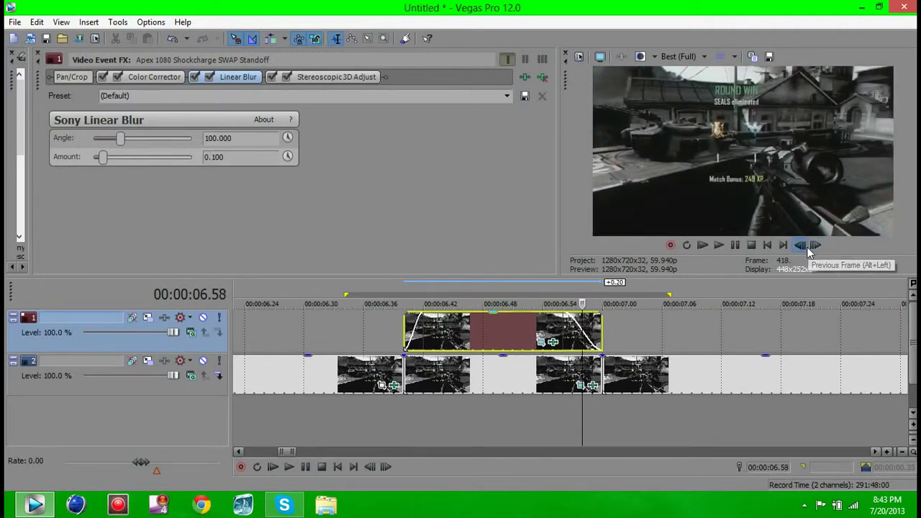
click(807, 249)
click(808, 249)
click(807, 249)
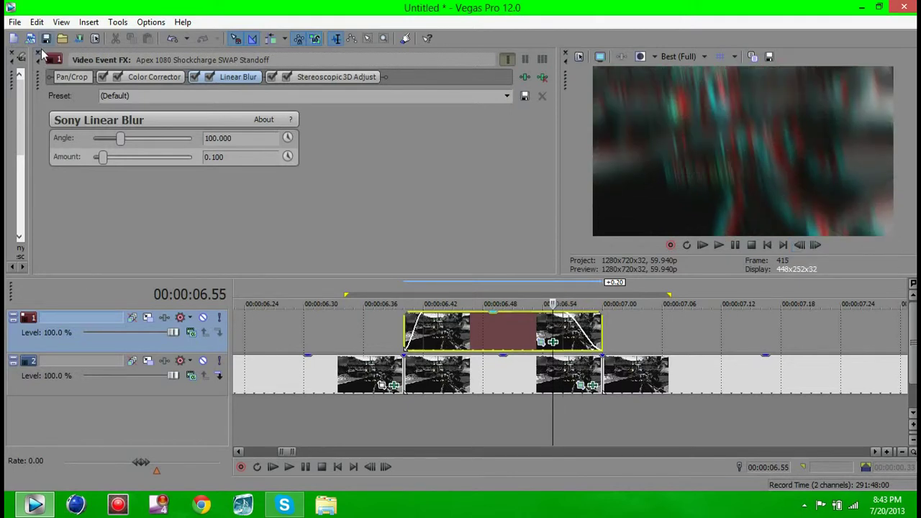
Close Video Event FX and set preview quality to Preview (Auto).
click(34, 54)
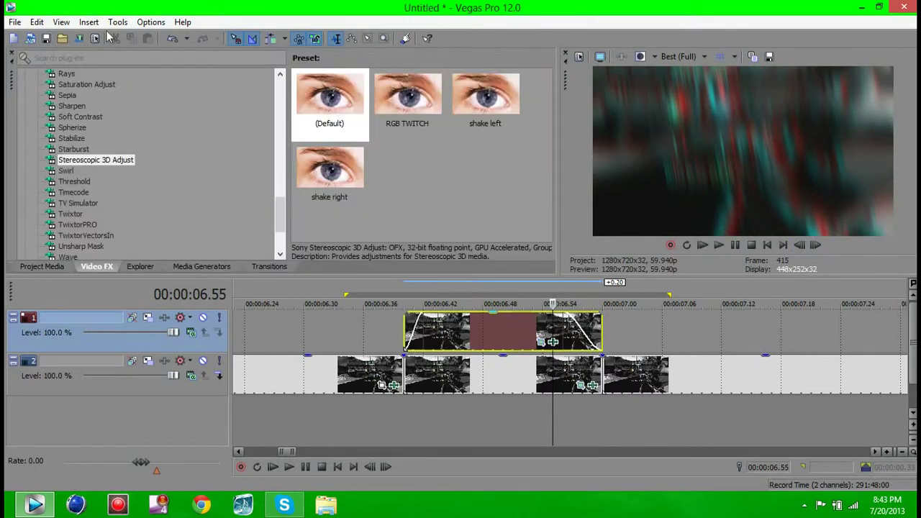
click(676, 58)
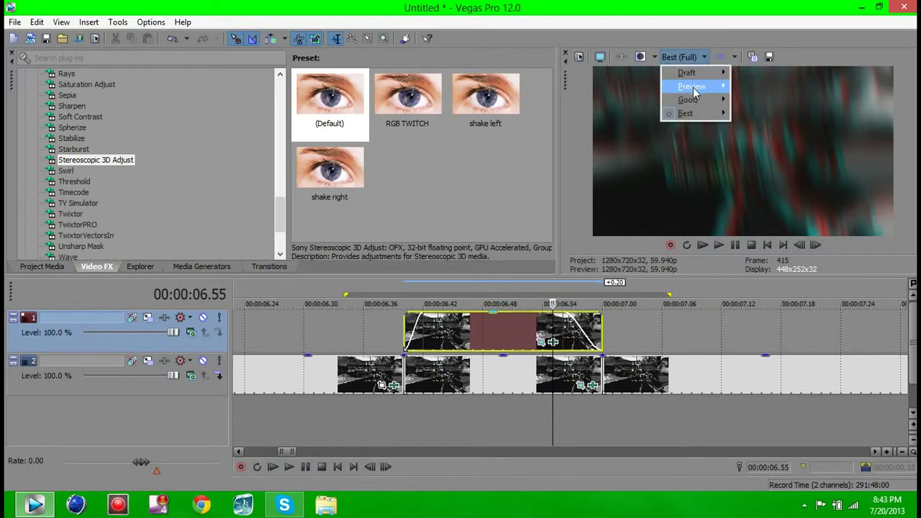
mouse_move(693, 87)
click(745, 88)
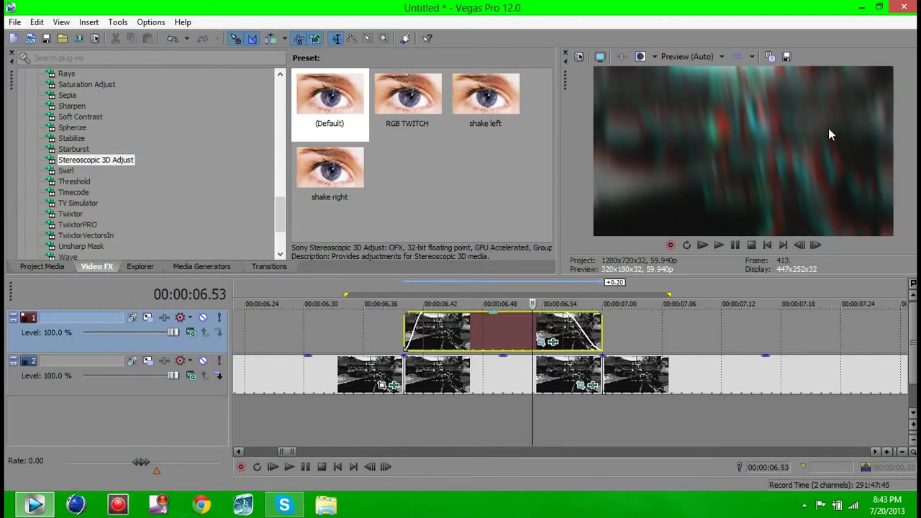
Play the looped transition several times, then minimize Vegas to the desktop.
click(719, 247)
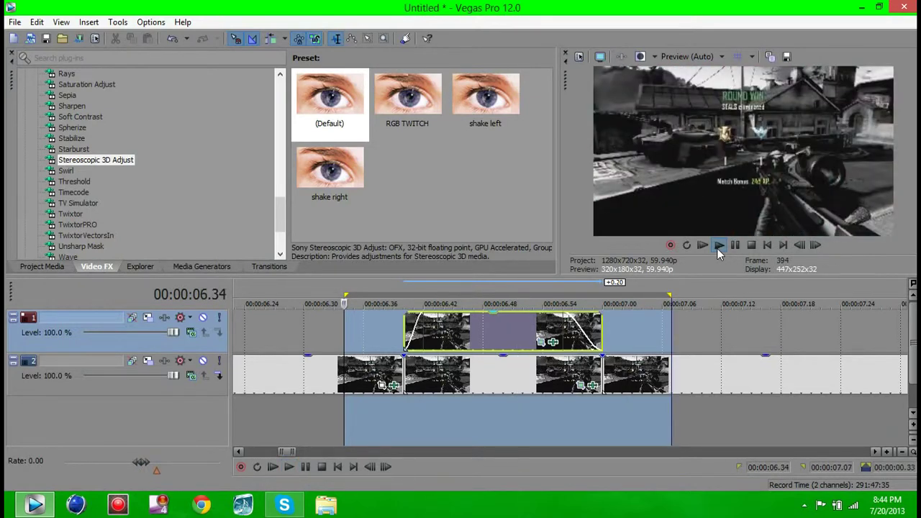
key(space)
key(space)
key(space)
key(space)
key(space)
click(718, 246)
click(718, 246)
click(721, 247)
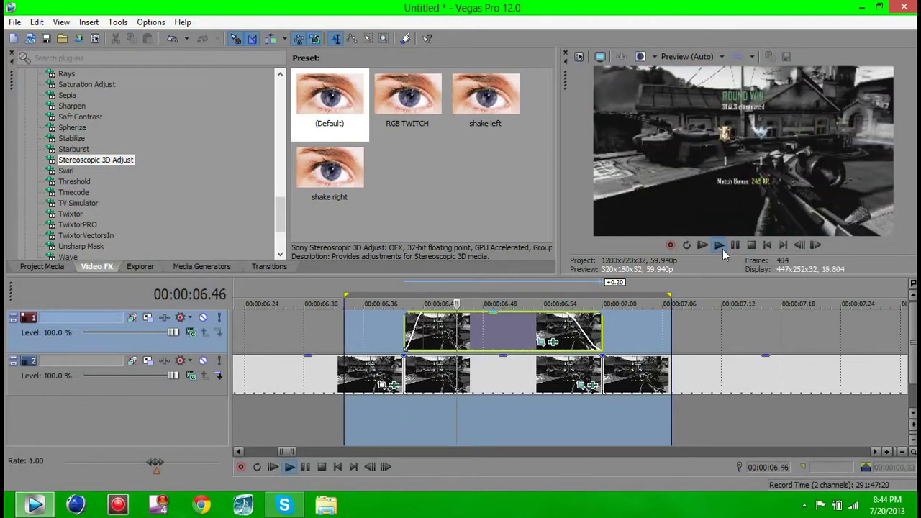
click(721, 248)
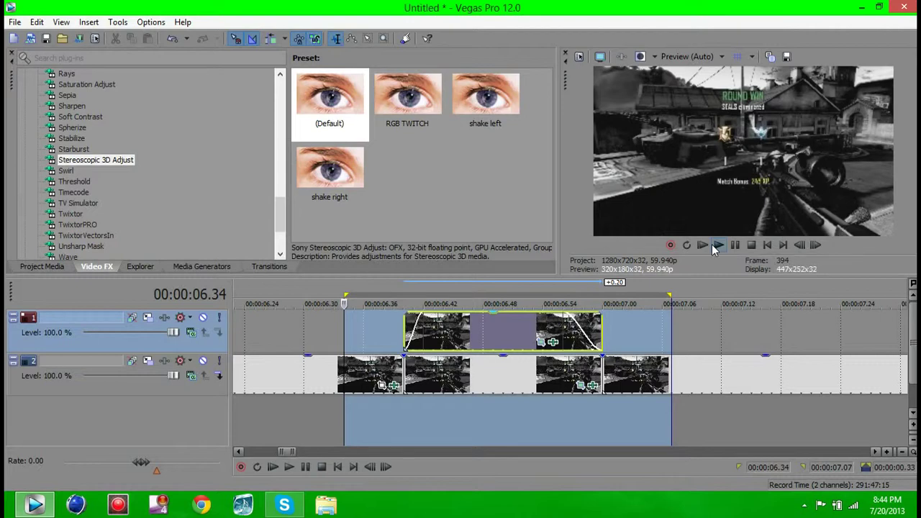
click(713, 245)
click(713, 244)
click(711, 244)
click(719, 246)
key(space)
click(859, 8)
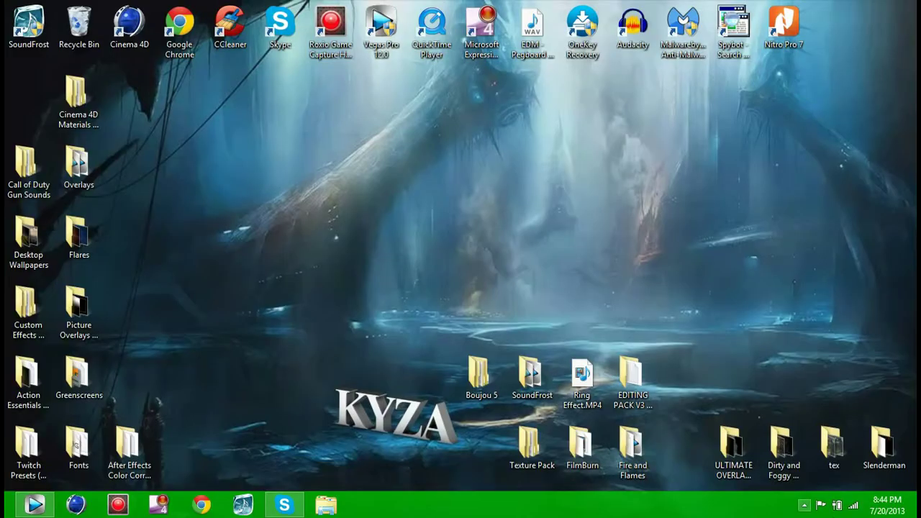
click(804, 505)
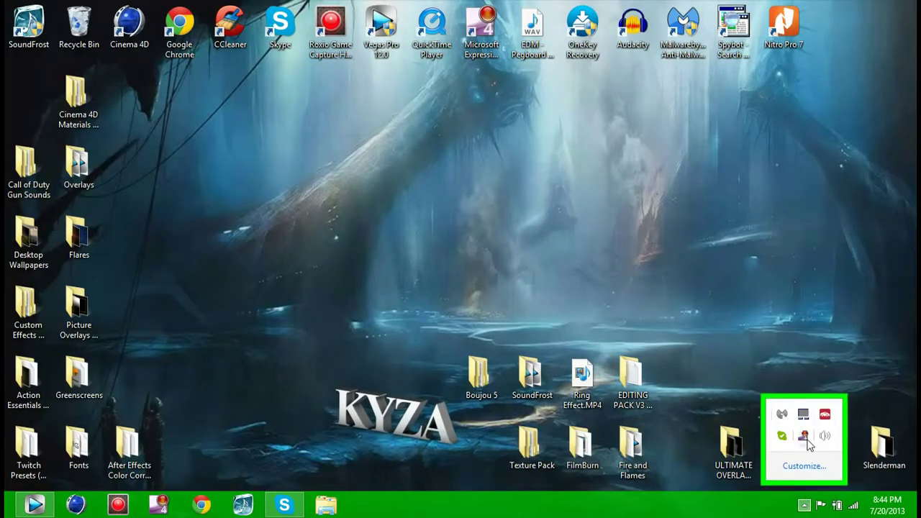